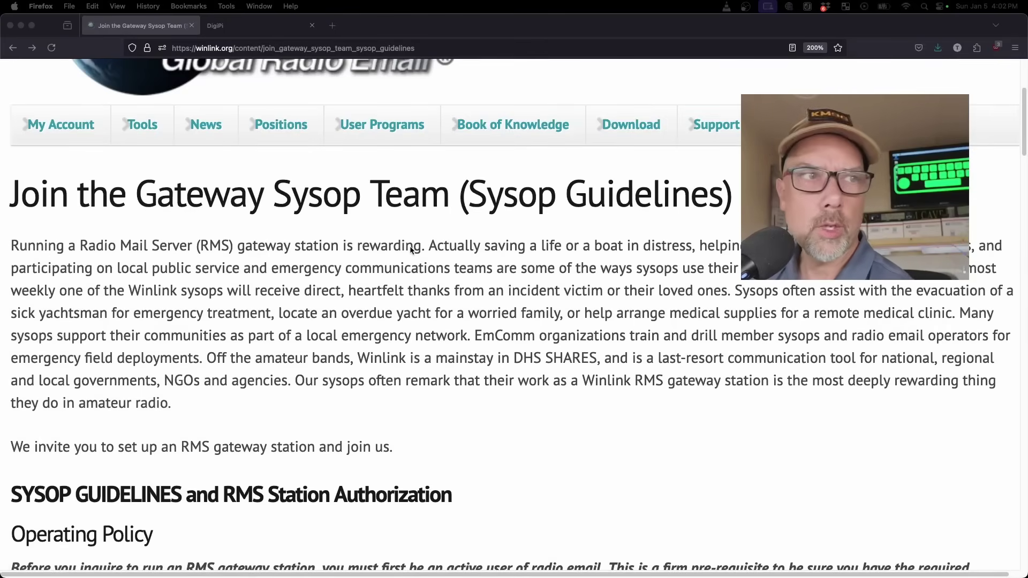
scroll(407, 251, "up", 5)
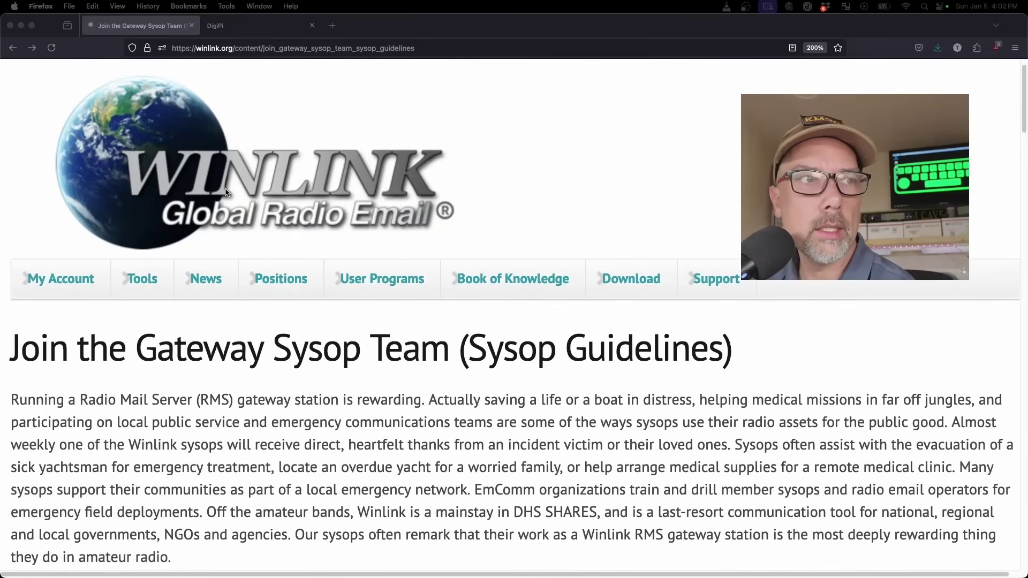
left_click(431, 221)
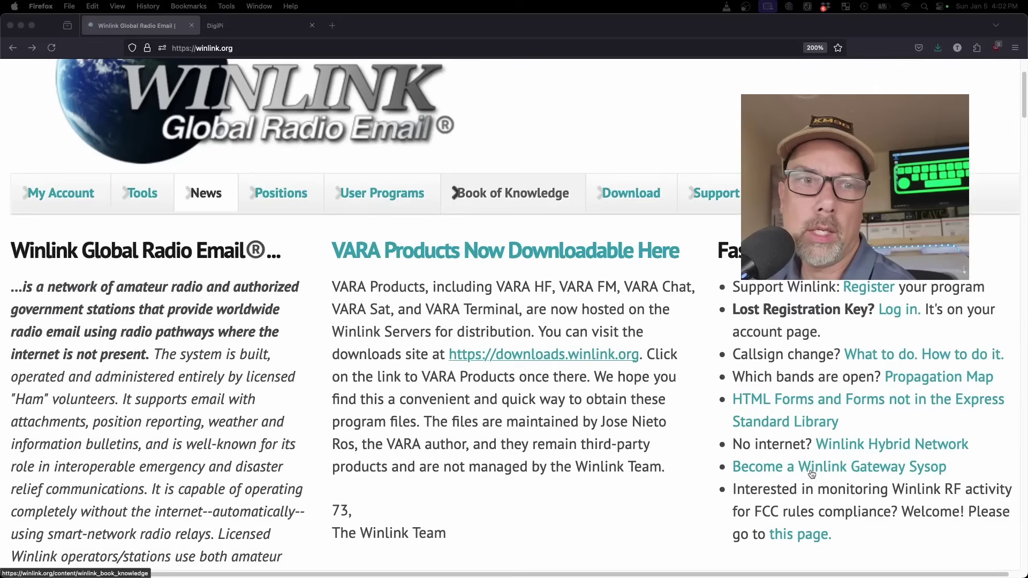
left_click(781, 472)
scroll(575, 390, "down", 2)
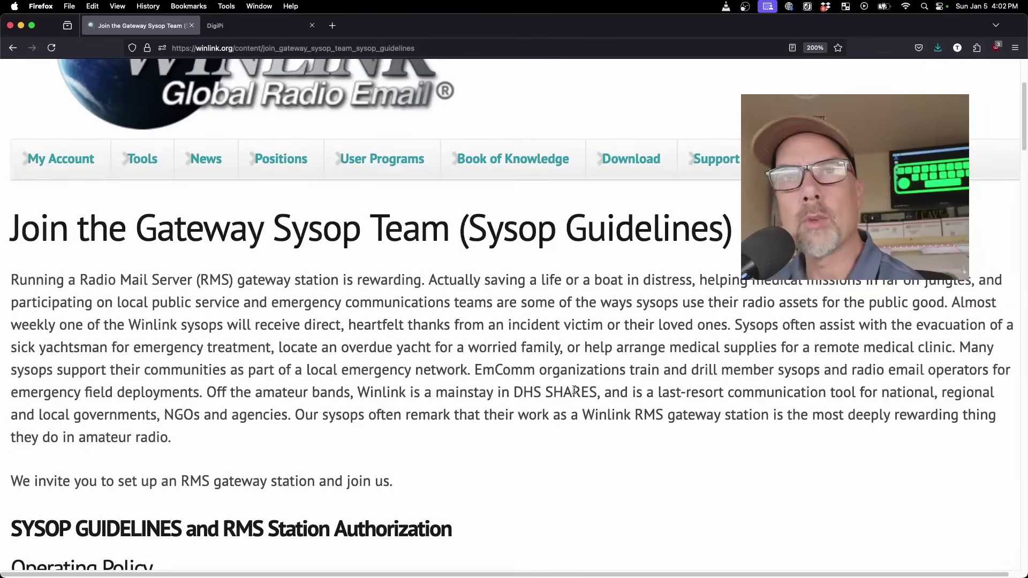
scroll(575, 390, "down", 3)
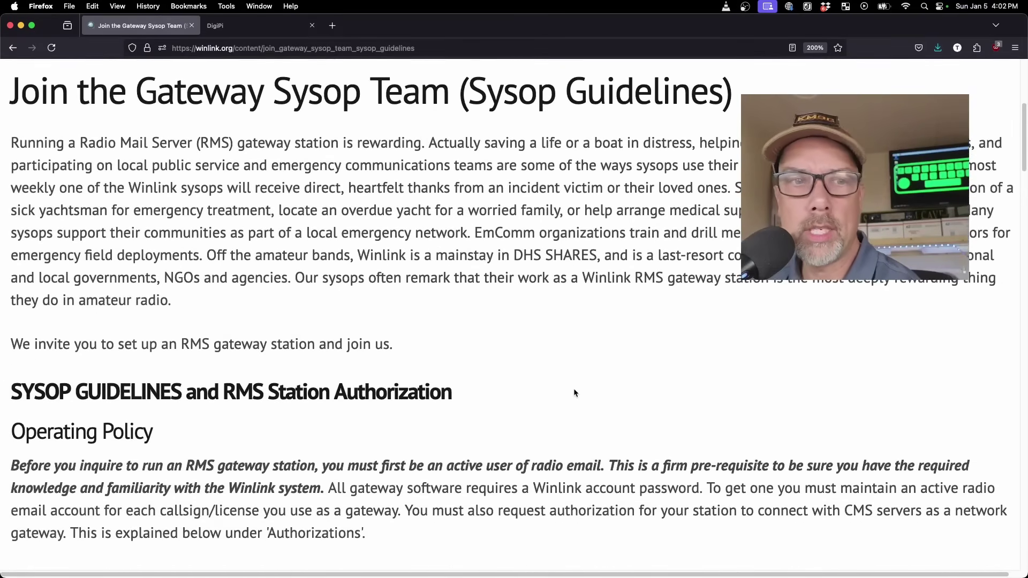
scroll(575, 393, "down", 1)
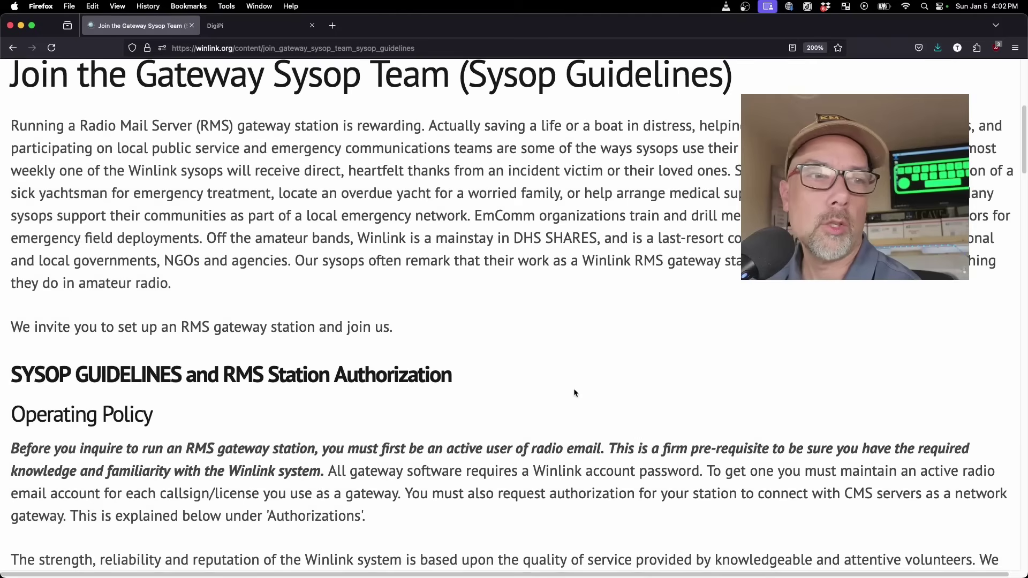
left_click_drag(327, 450, 598, 451)
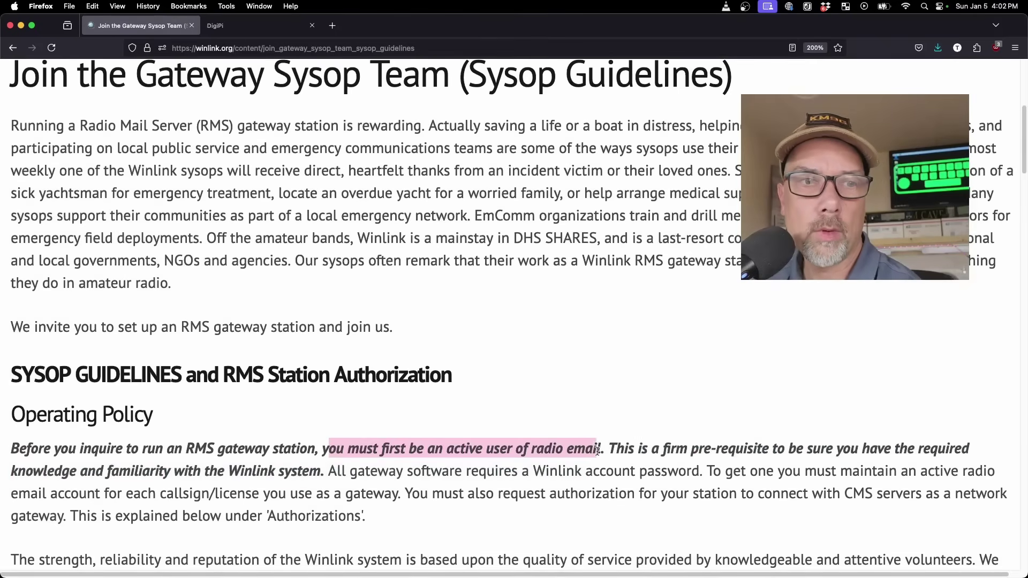
left_click(550, 412)
scroll(551, 410, "down", 6)
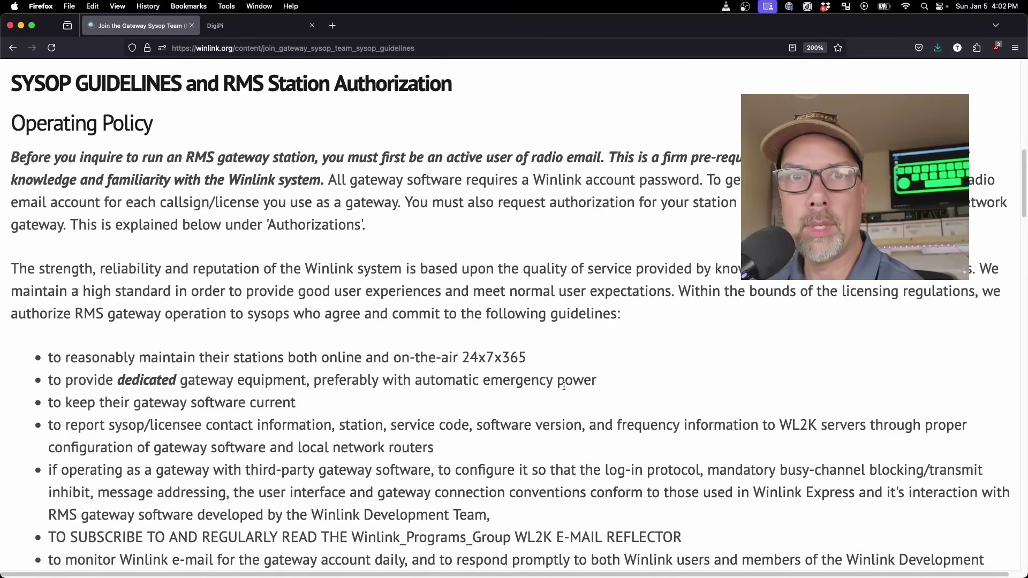
scroll(572, 384, "down", 3)
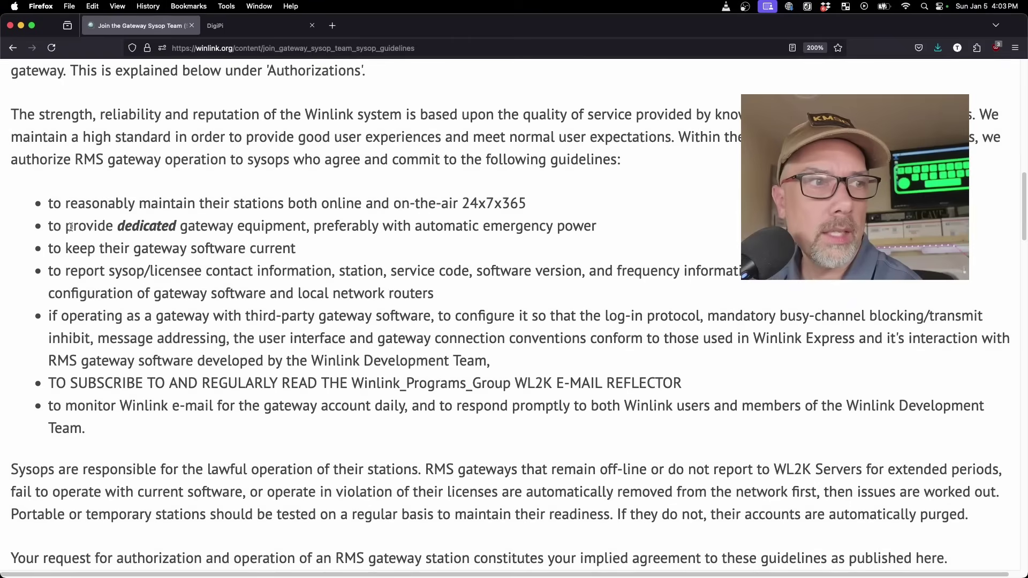
left_click_drag(62, 203, 364, 406)
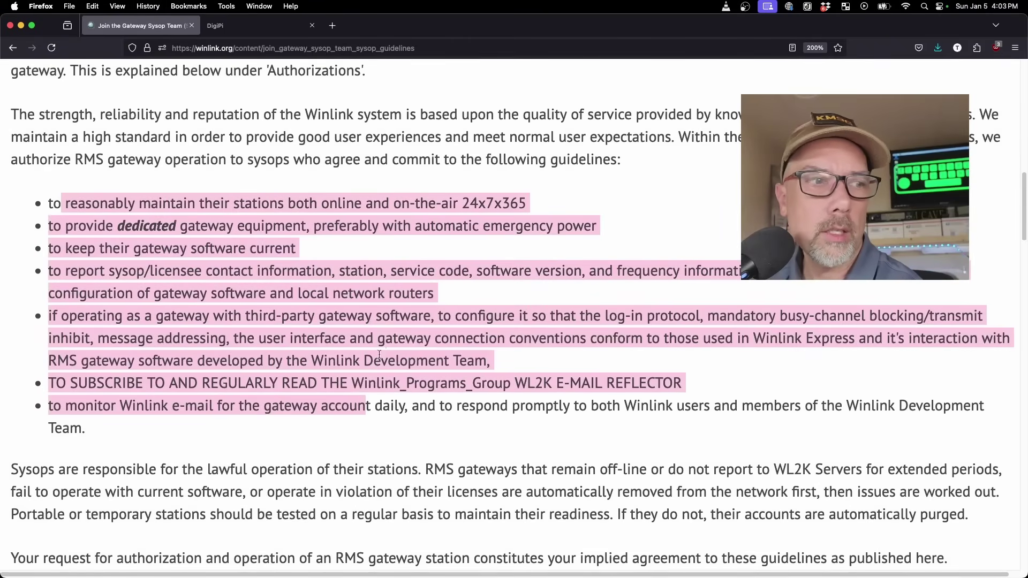
scroll(386, 322, "down", 1)
left_click(243, 400)
left_click_drag(172, 403, 381, 403)
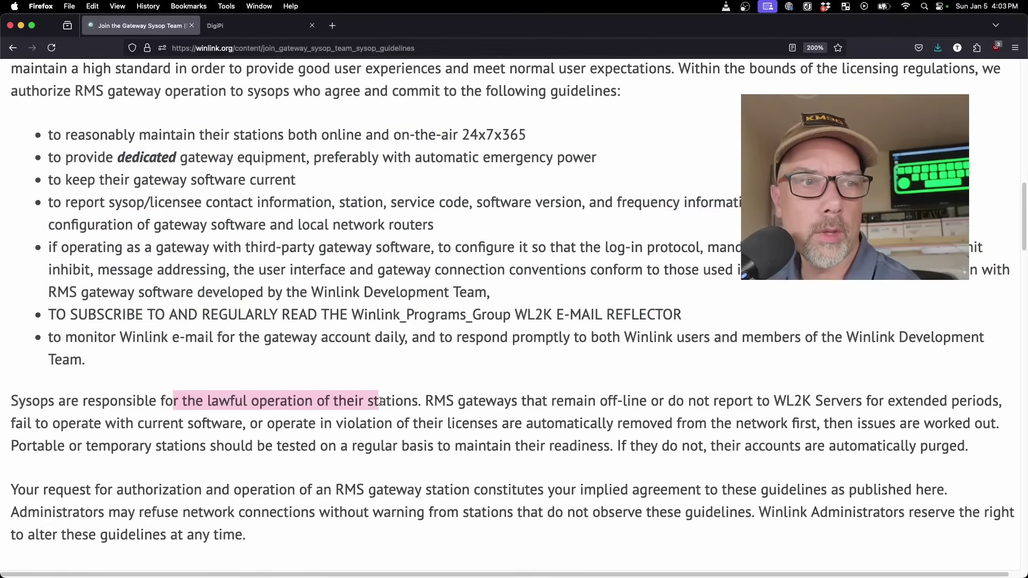
left_click(434, 349)
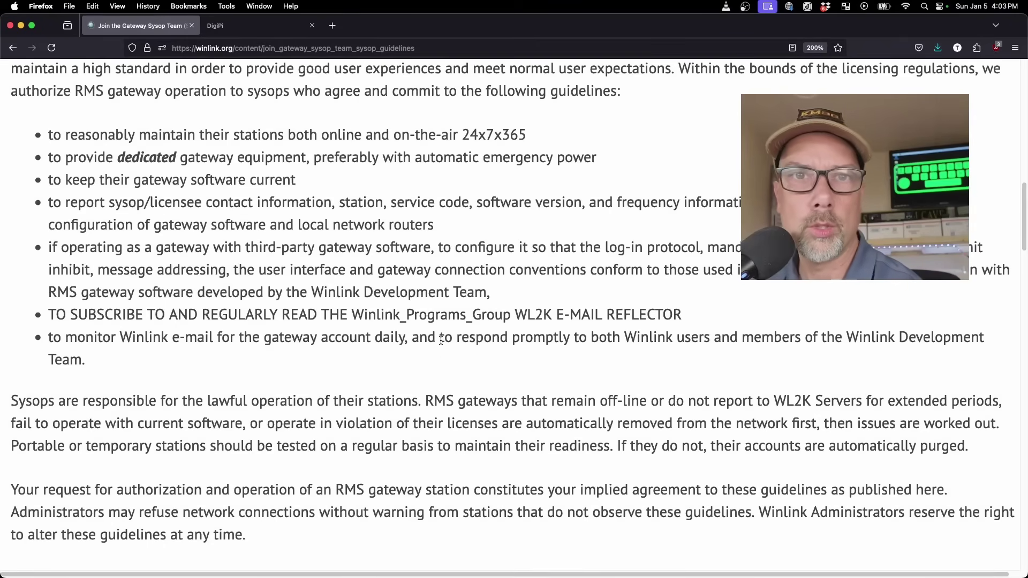
scroll(440, 343, "down", 2)
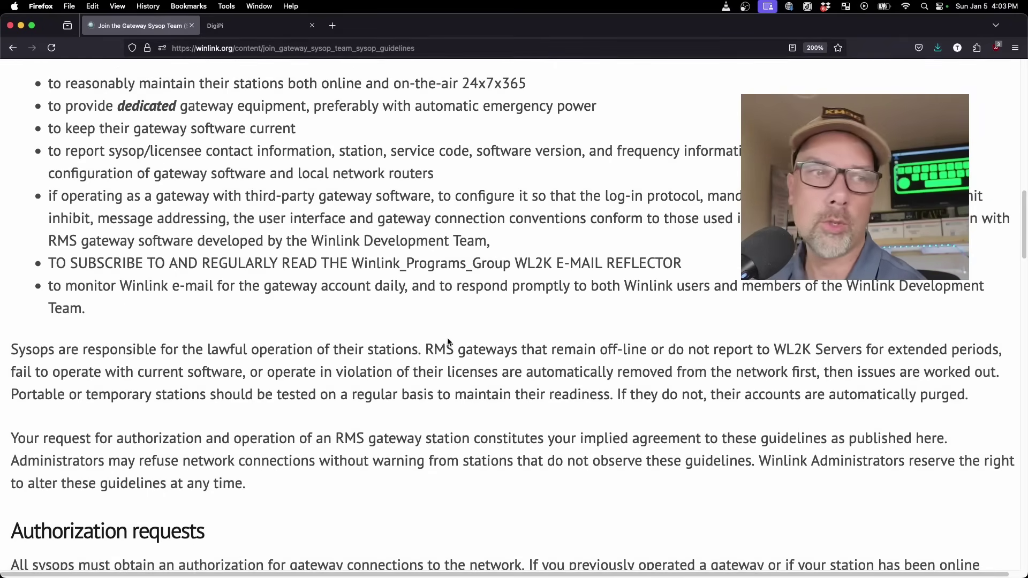
scroll(445, 339, "down", 10)
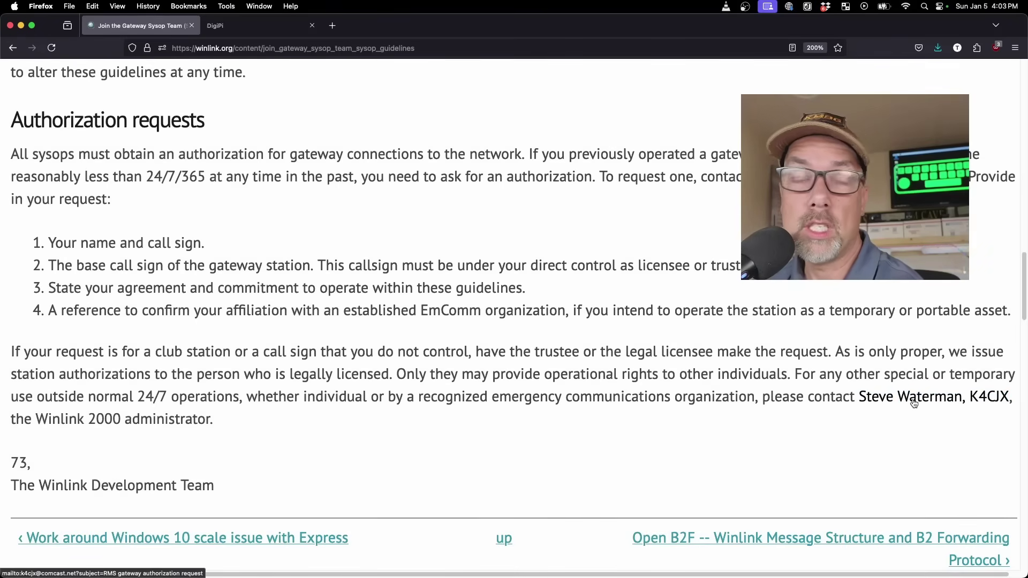
left_click_drag(59, 243, 206, 244)
left_click_drag(58, 265, 286, 265)
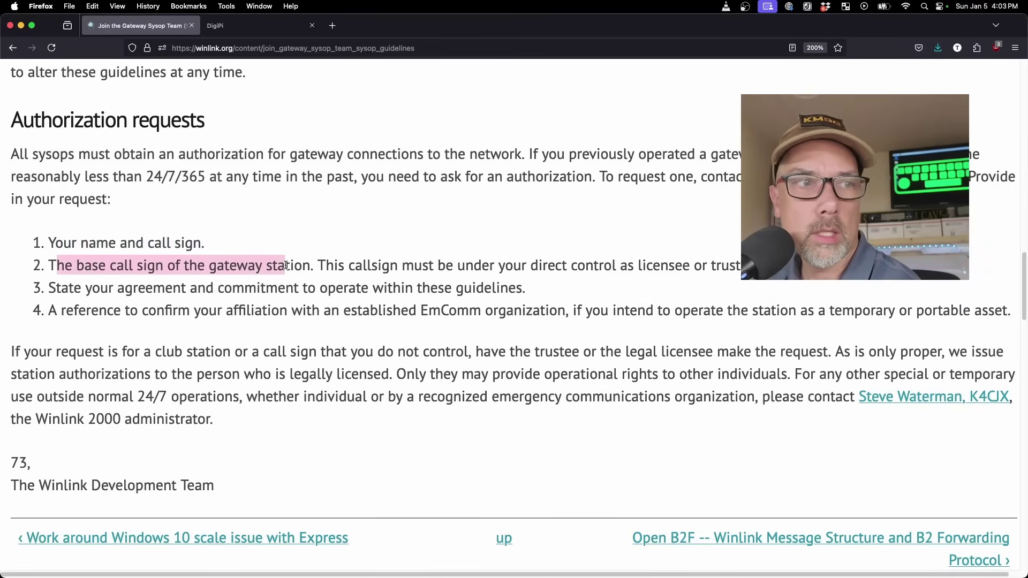
left_click(251, 253)
left_click_drag(209, 245, 312, 268)
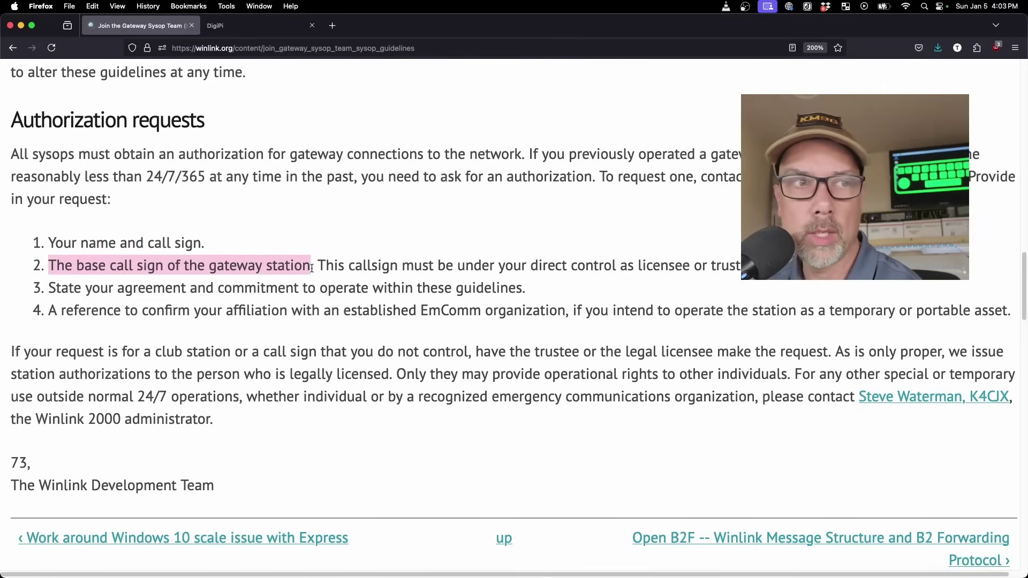
left_click_drag(326, 266, 746, 270)
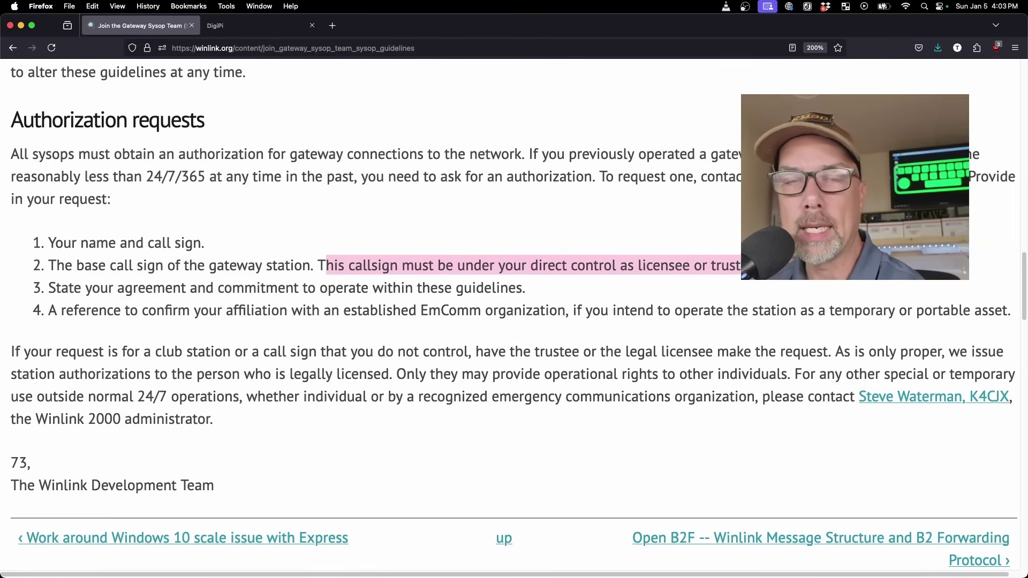
left_click(702, 291)
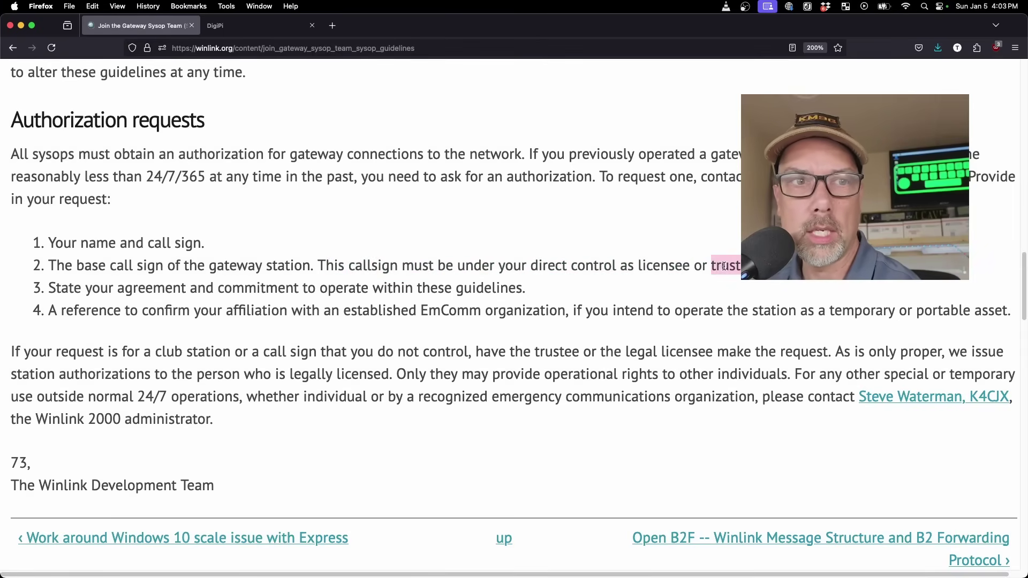
double_click(724, 266)
double_click(659, 266)
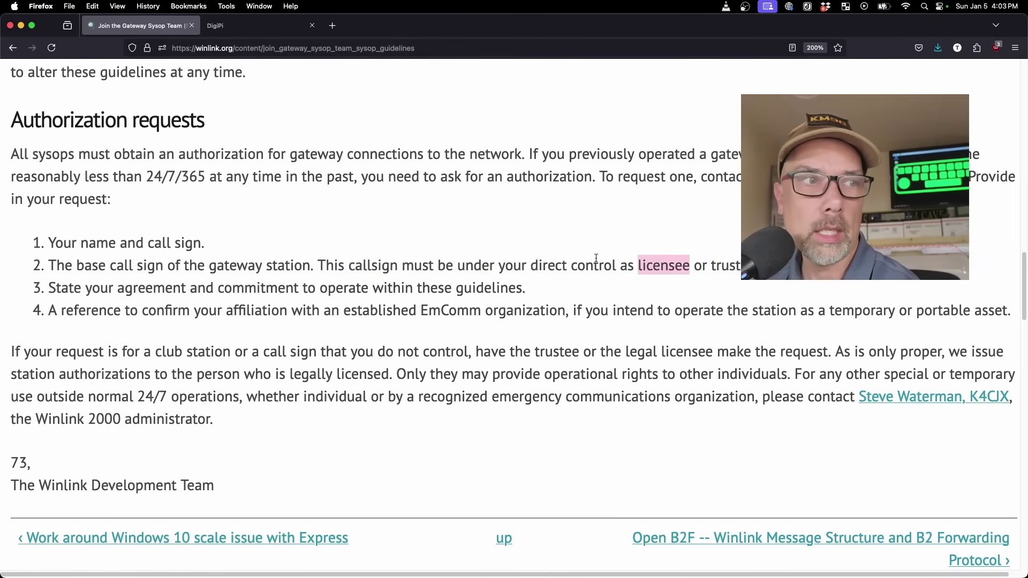
double_click(160, 243)
left_click_drag(48, 288, 524, 290)
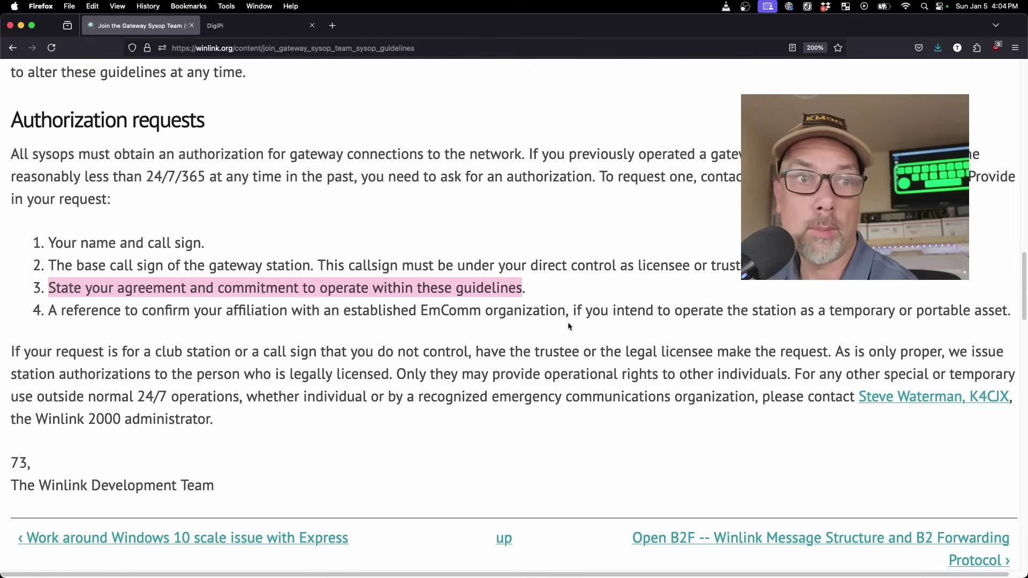
left_click_drag(685, 315, 994, 315)
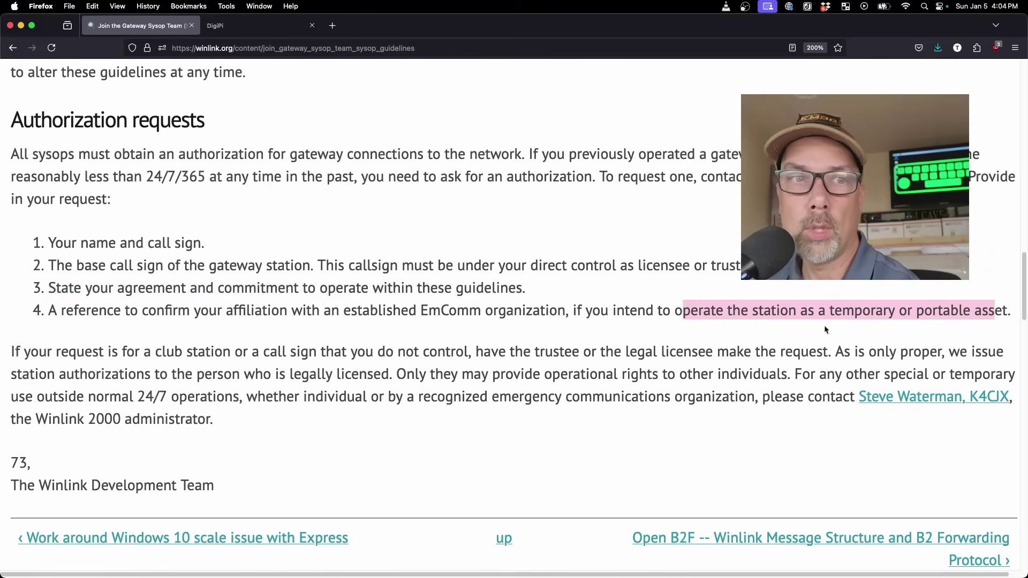
left_click_drag(570, 310, 352, 305)
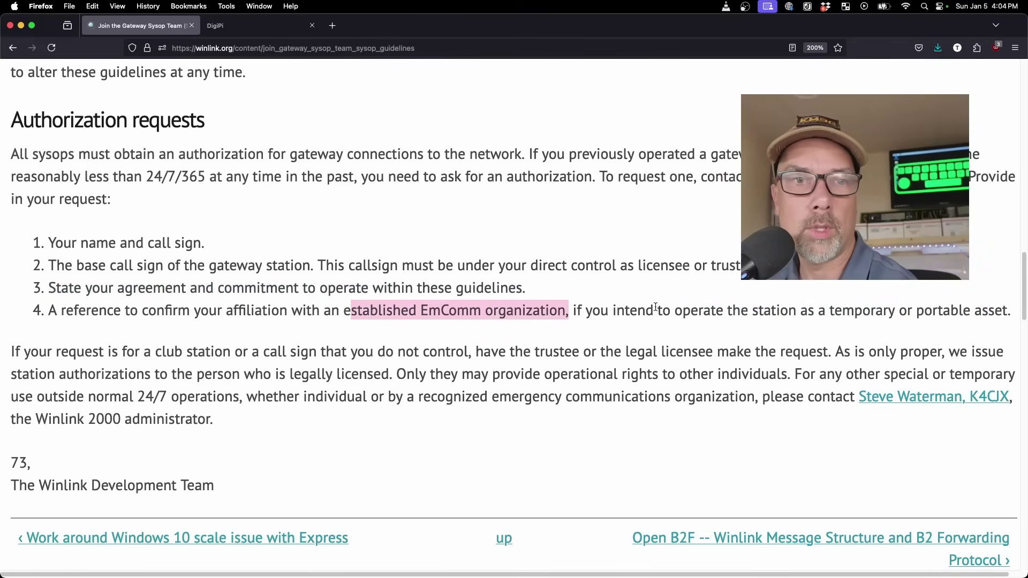
scroll(468, 267, "down", 2)
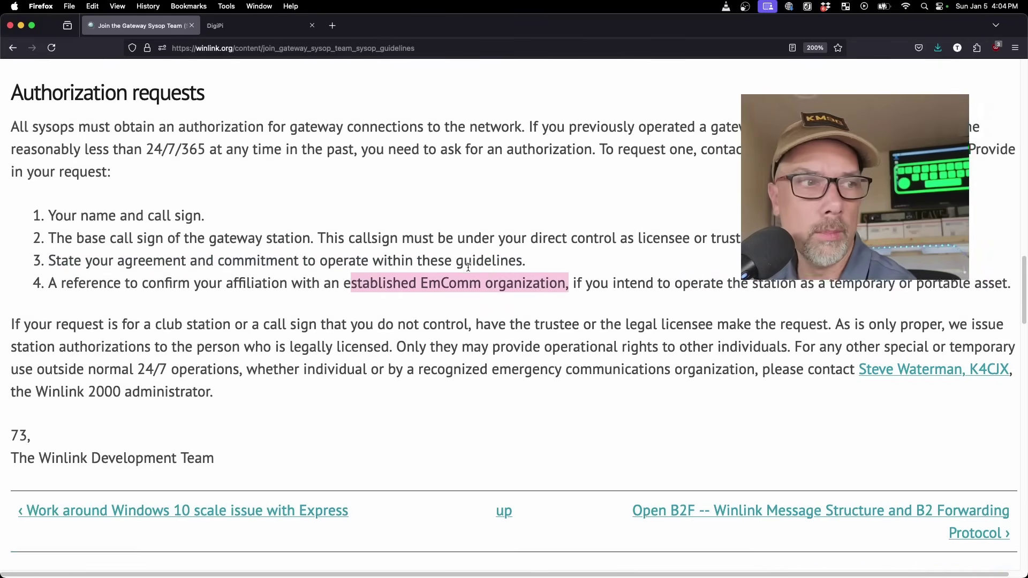
scroll(469, 267, "down", 2)
left_click_drag(468, 267, 699, 368)
left_click(394, 299)
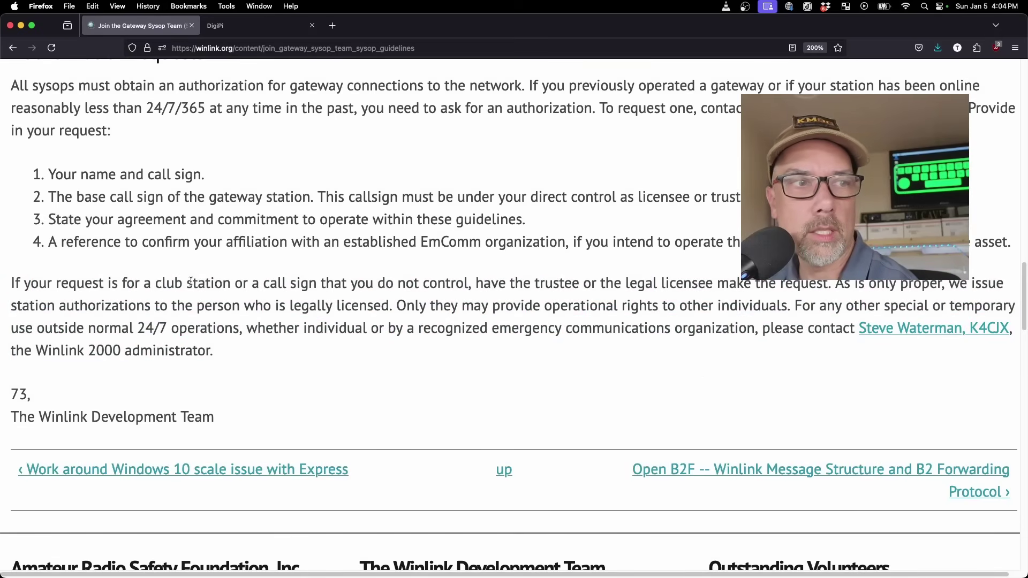
left_click_drag(175, 282, 287, 290)
left_click_drag(497, 283, 698, 289)
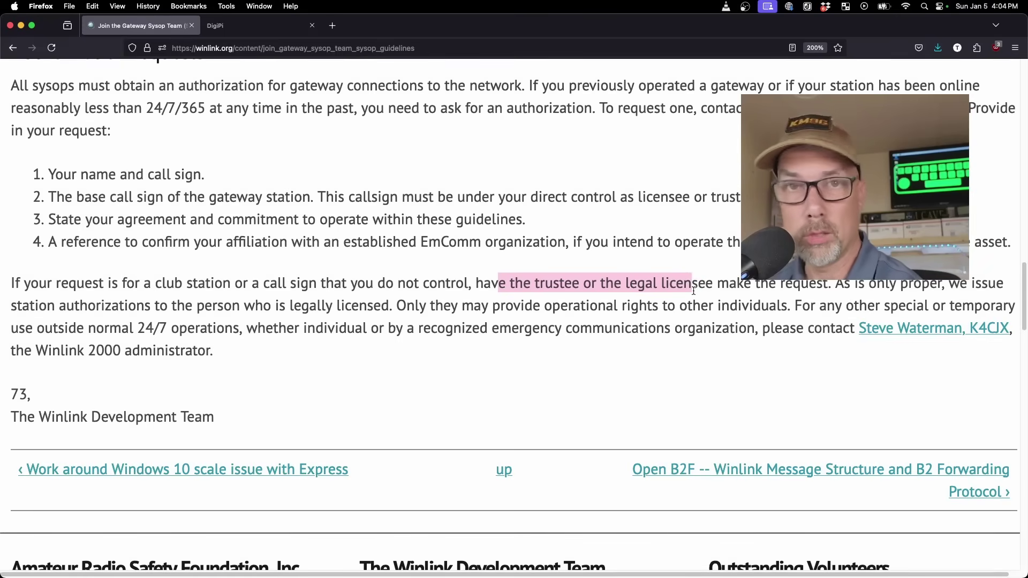
left_click(529, 262)
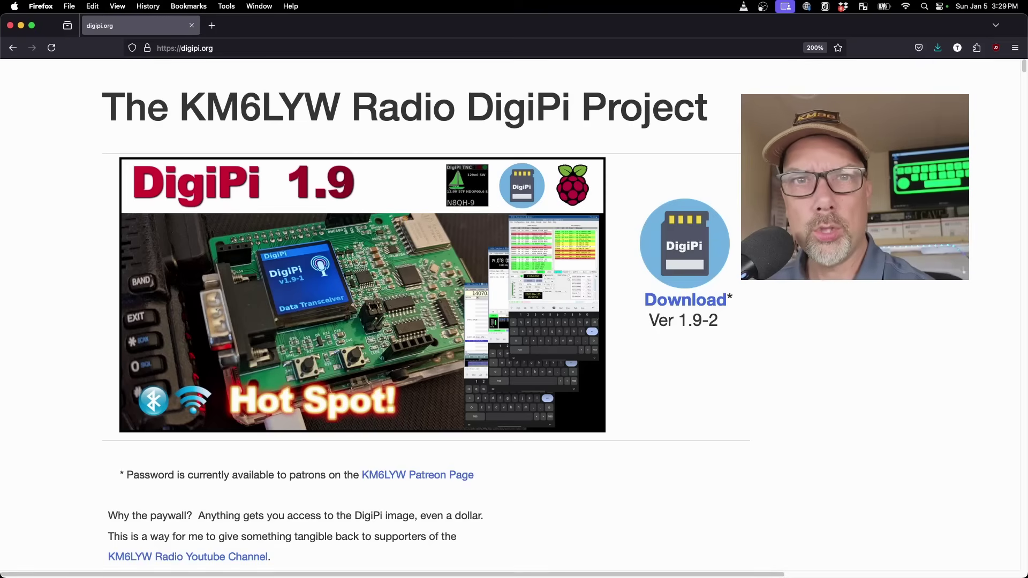
Scroll down digipi.org and follow the KM6LYW Radio YouTube channel link
scroll(796, 326, "down", 6)
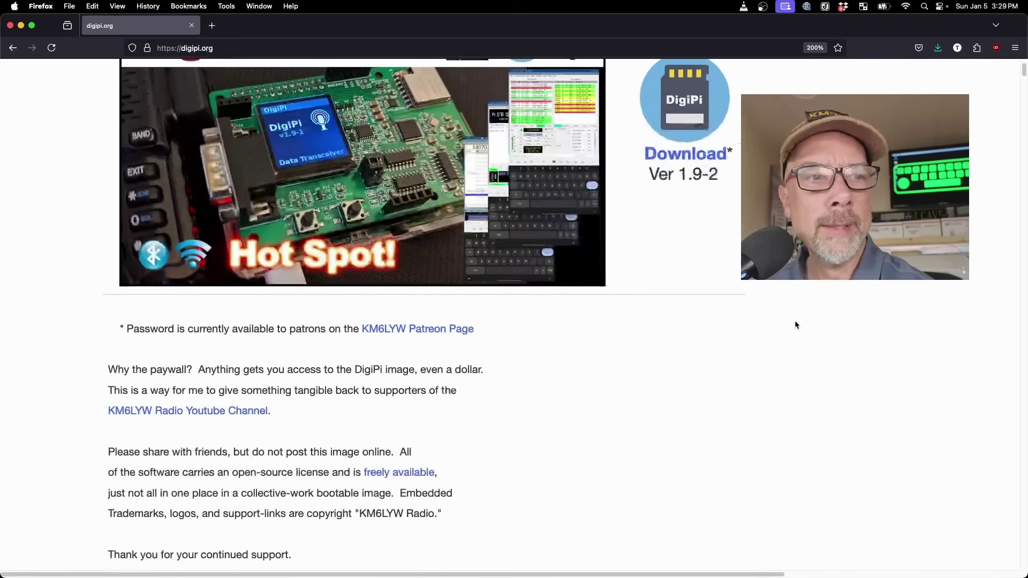
scroll(795, 325, "down", 8)
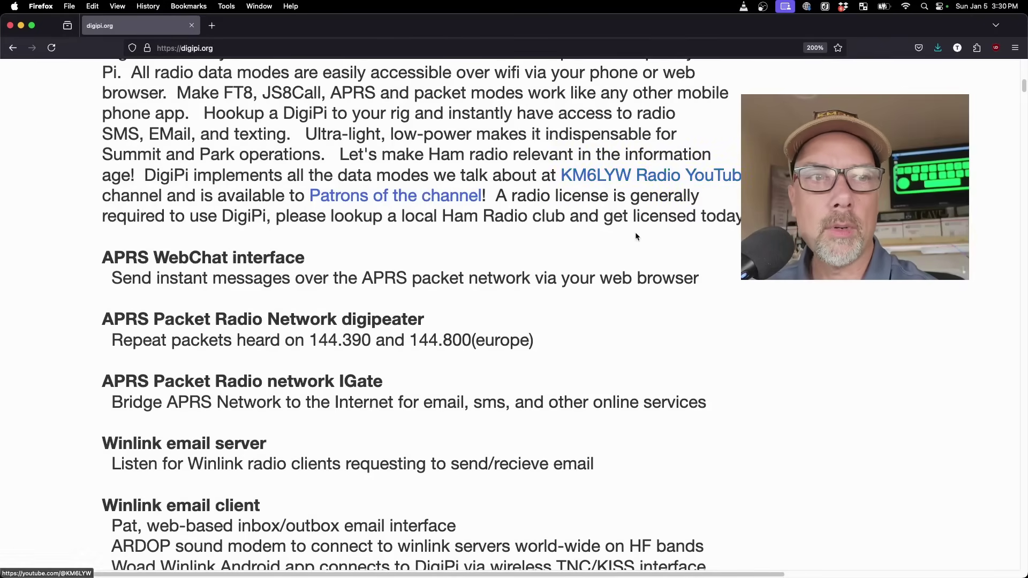
left_click(578, 176)
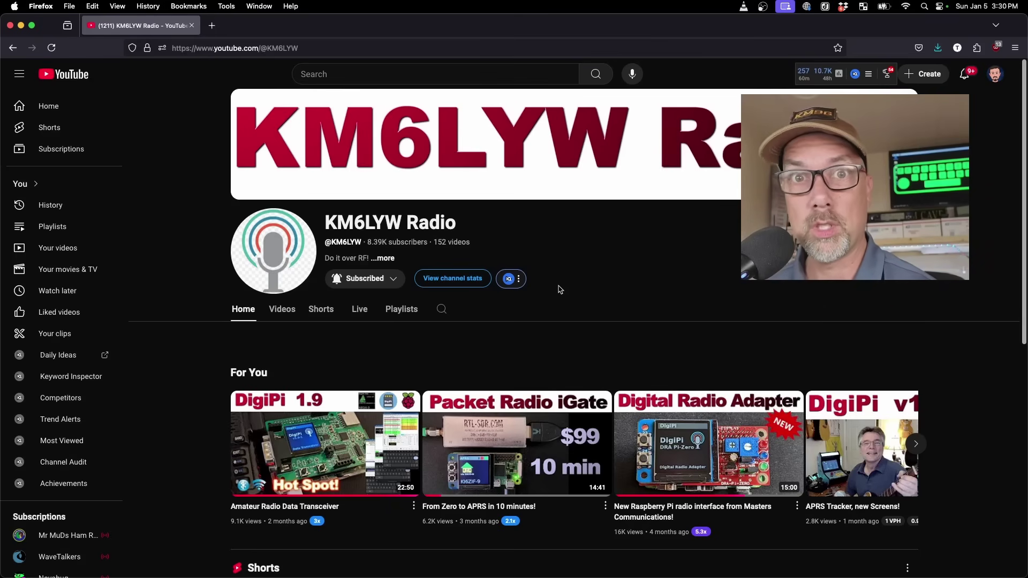
Scroll through the KM6LYW Radio channel page, then go back to the DigiPi site
scroll(619, 287, "down", 3)
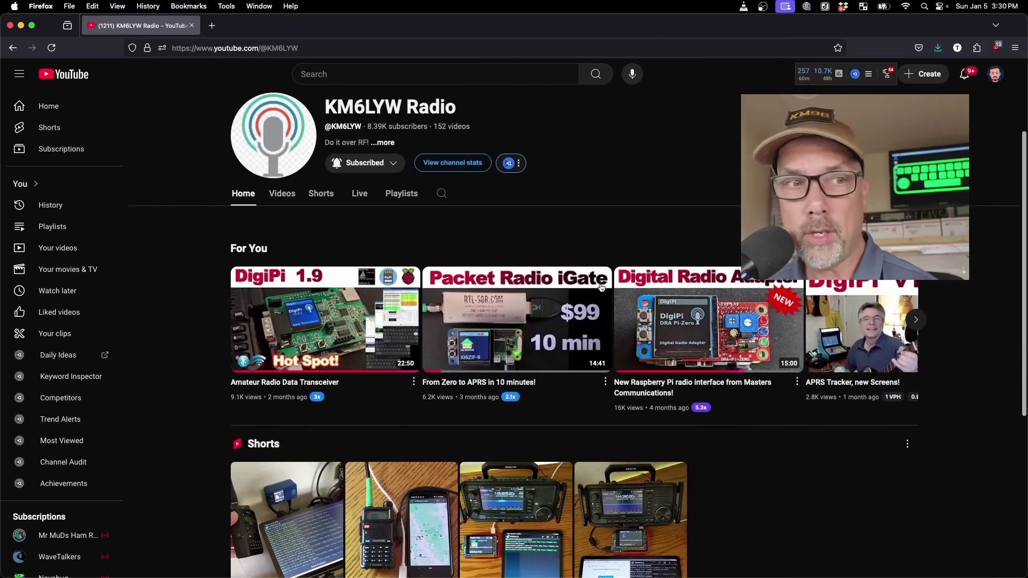
scroll(649, 354, "down", 1)
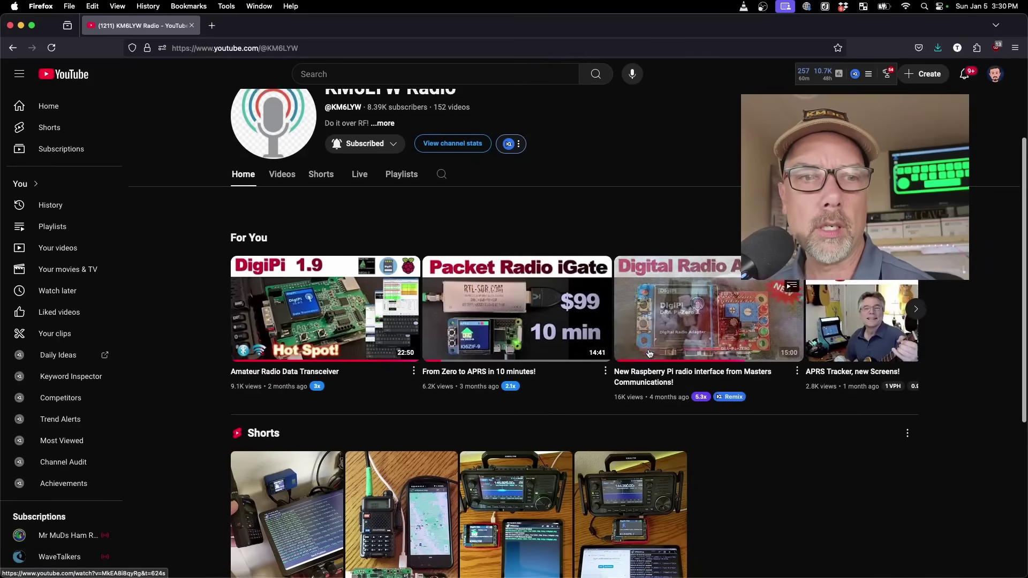
scroll(649, 354, "down", 4)
scroll(723, 375, "down", 3)
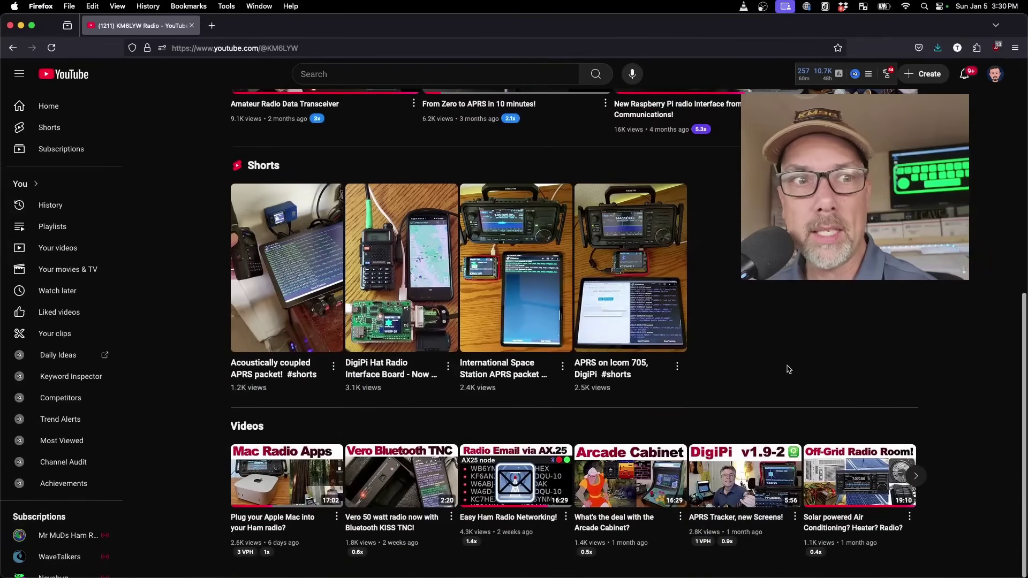
scroll(794, 358, "up", 10)
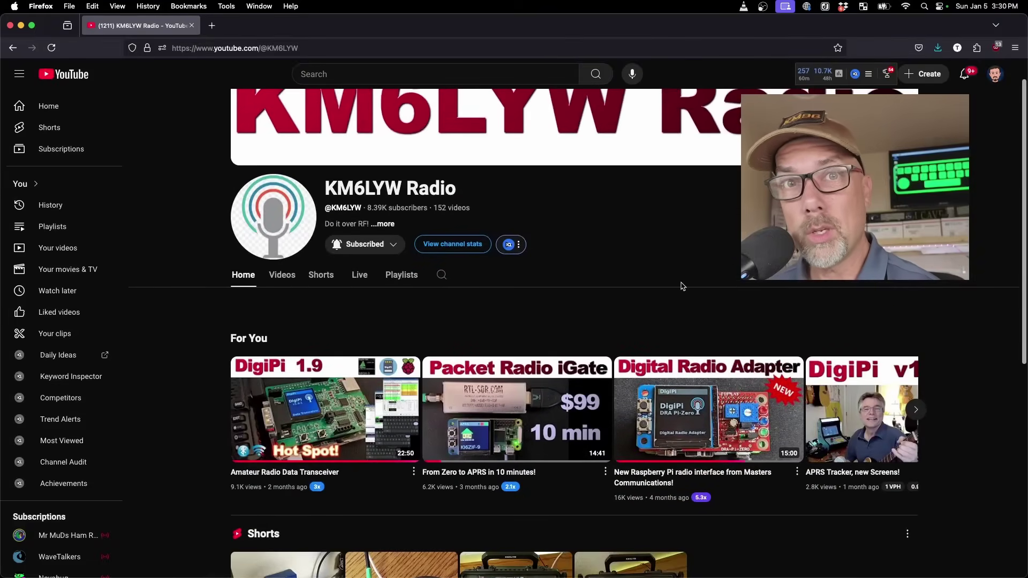
scroll(680, 292, "up", 1)
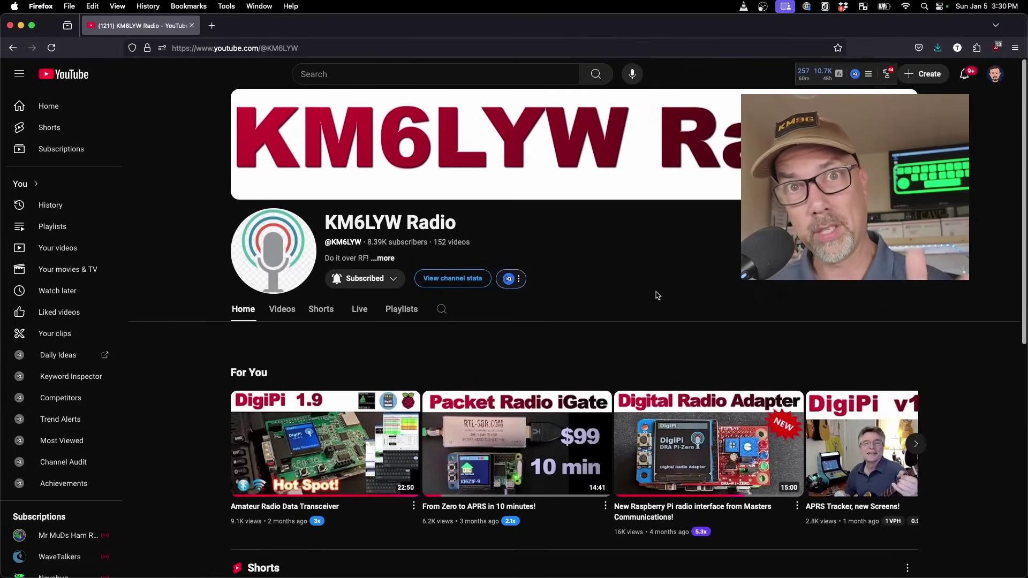
left_click(12, 48)
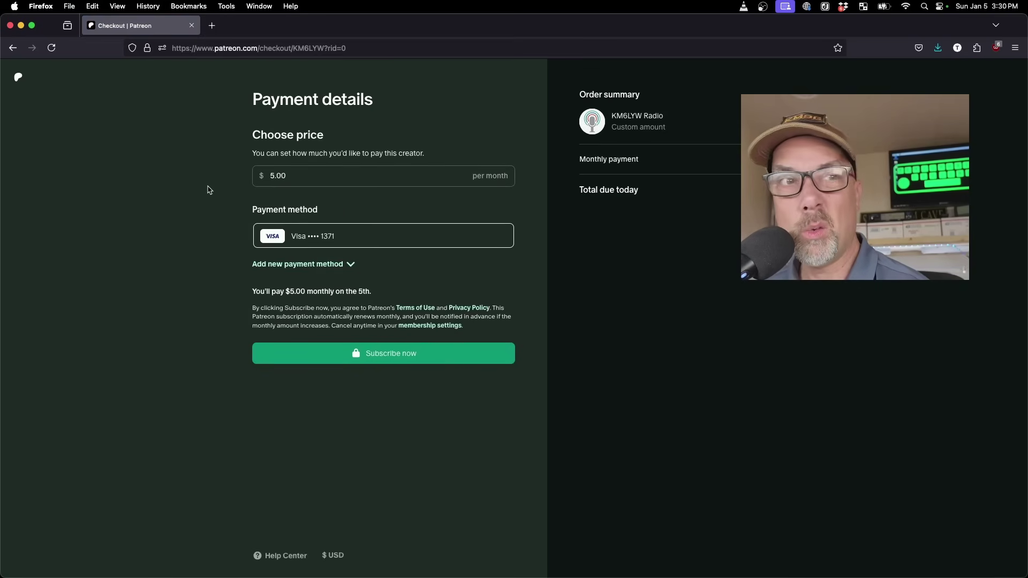
Return to digipi.org from Patreon and download the DigiPi 1.9-2 image
left_click(13, 48)
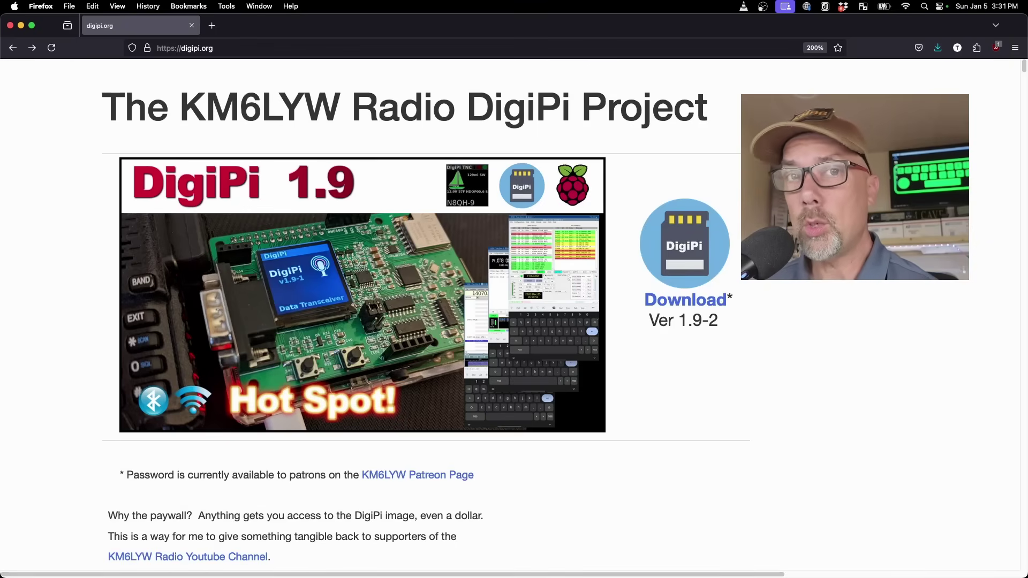
left_click(680, 302)
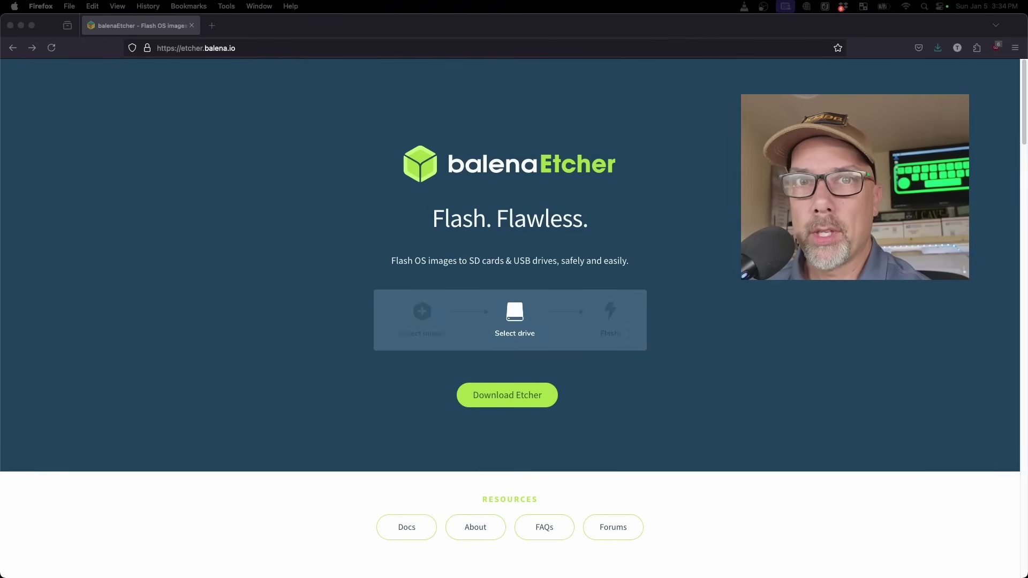
Jump to the Etcher downloads list and pick the macOS ARM64 build
left_click(514, 396)
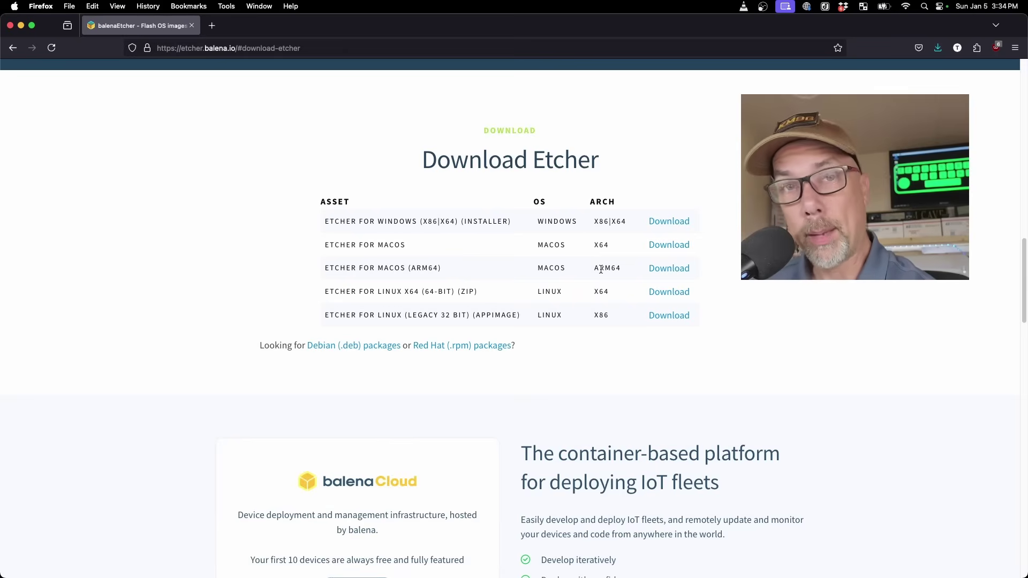
left_click_drag(625, 266, 593, 268)
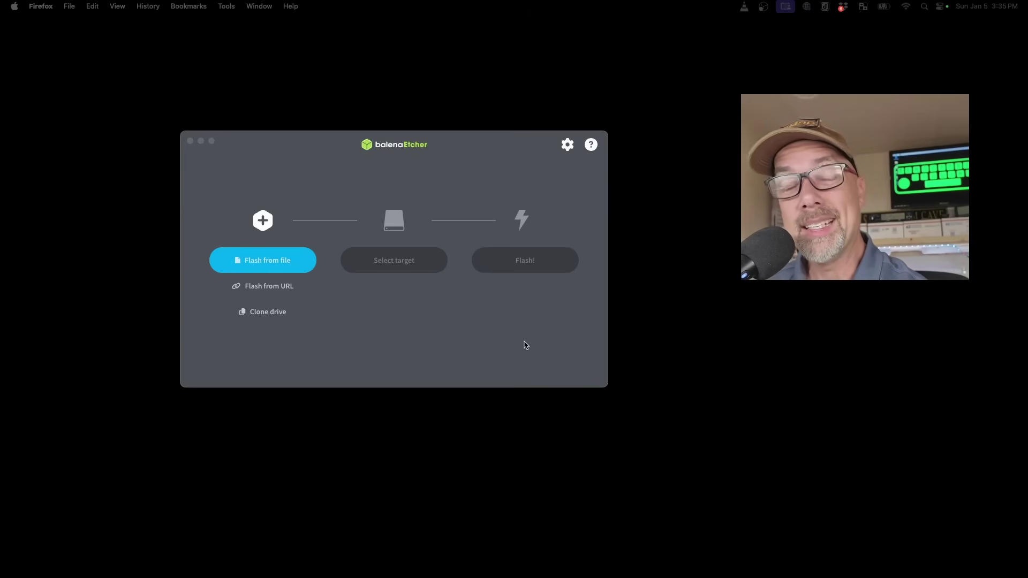
In Etcher, choose the DigiPi image and confirm the Apple SDXC Reader Media card as target
left_click(360, 315)
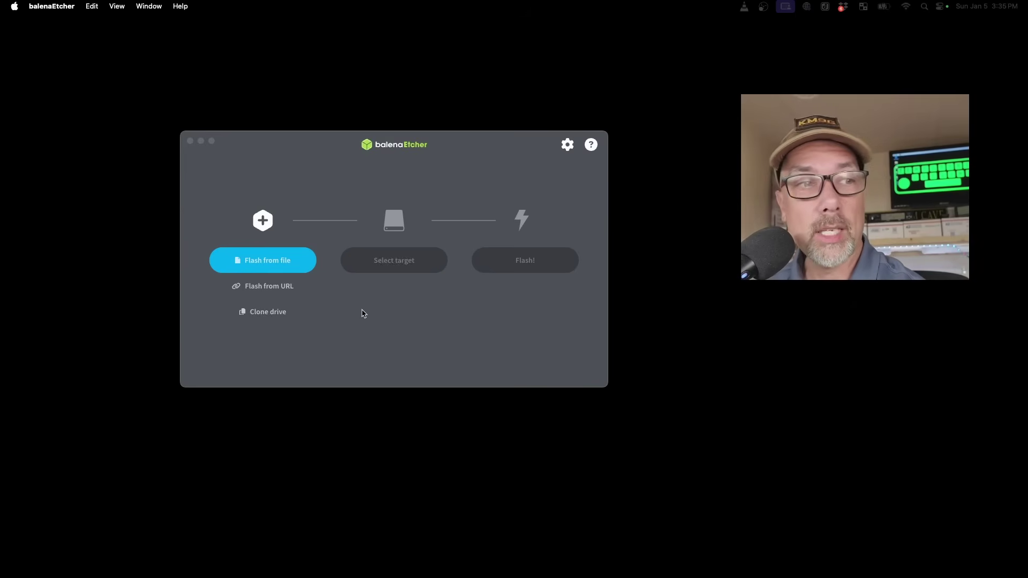
left_click(271, 260)
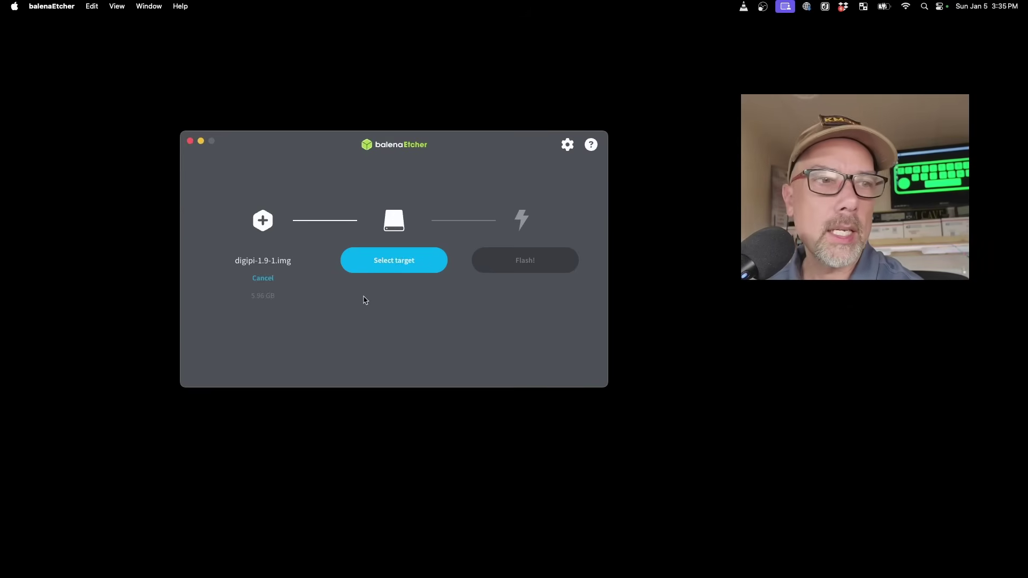
left_click(375, 267)
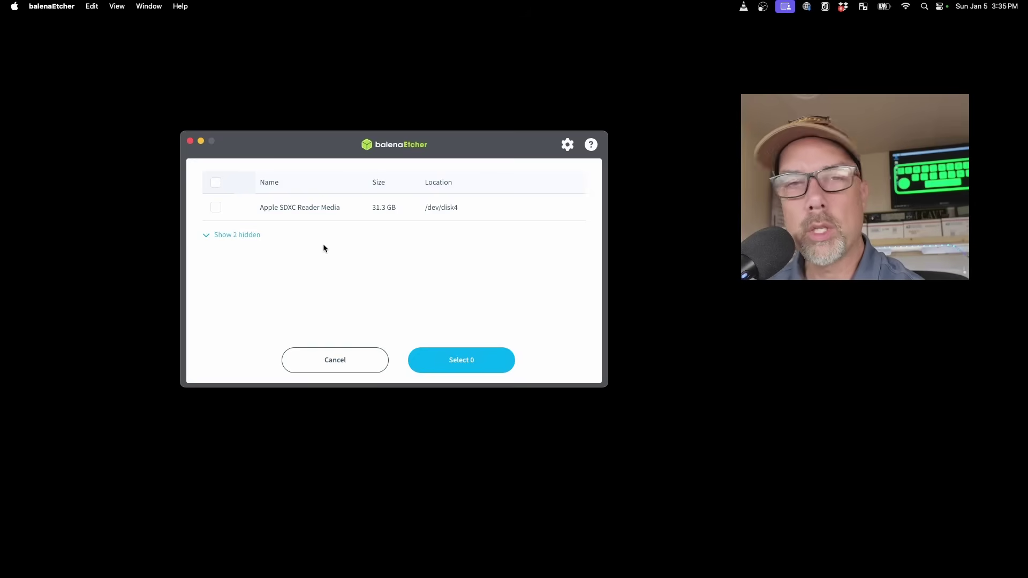
left_click(216, 208)
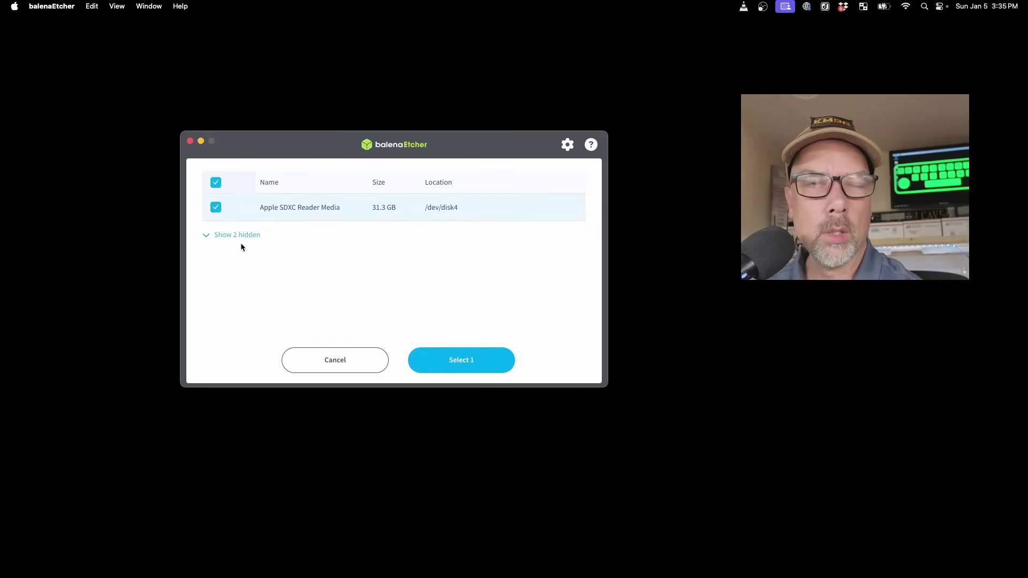
left_click(221, 236)
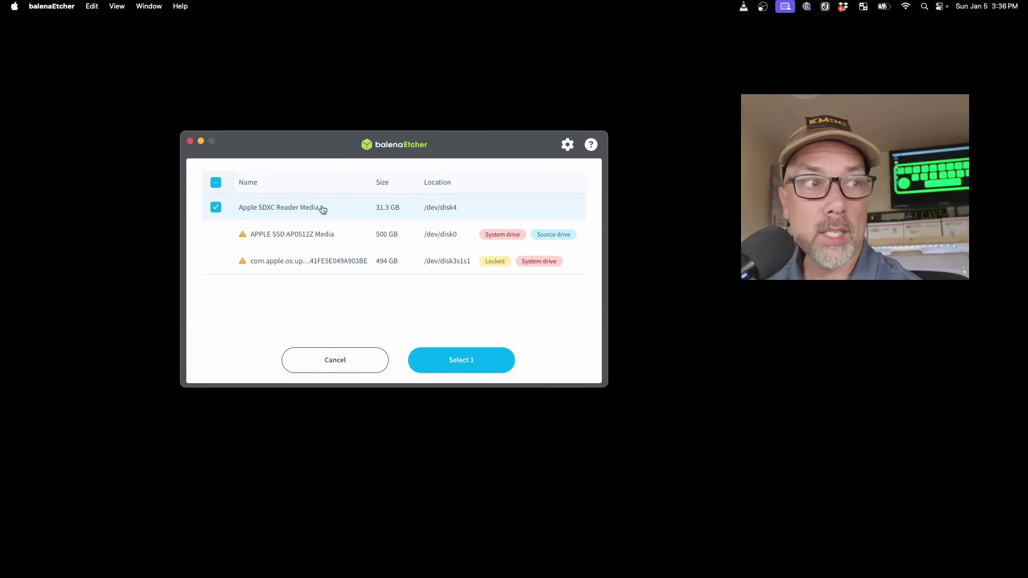
left_click(476, 364)
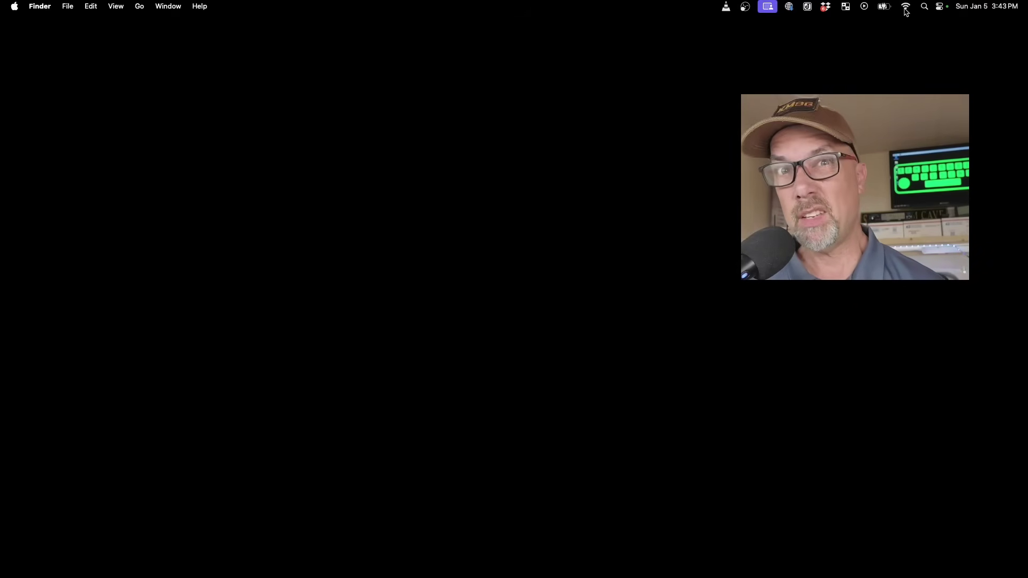
Join the DigiPi Wi-Fi network from the menu bar Wi-Fi list
left_click(906, 7)
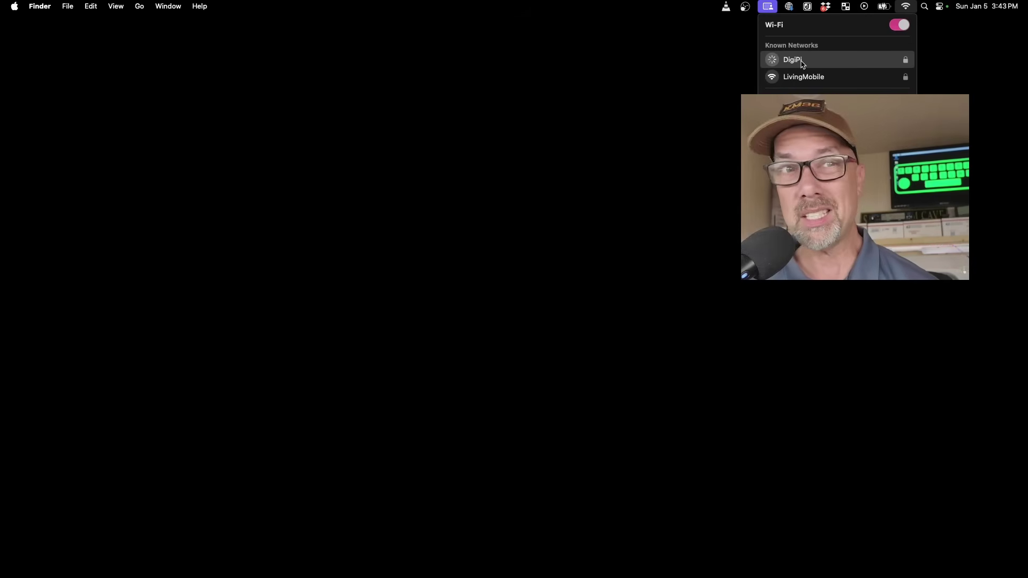
left_click(802, 61)
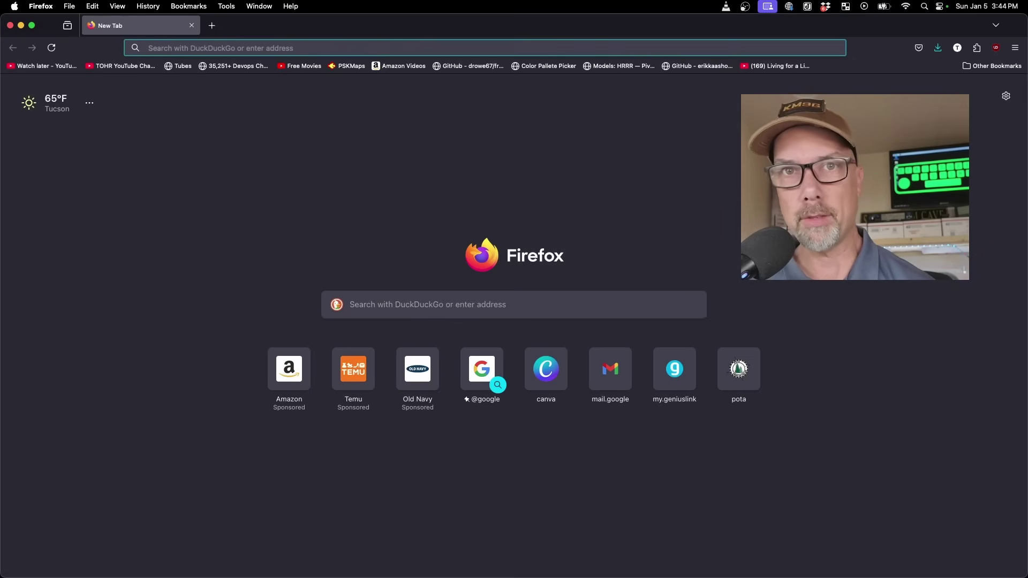
type("http://10.0.0.5/")
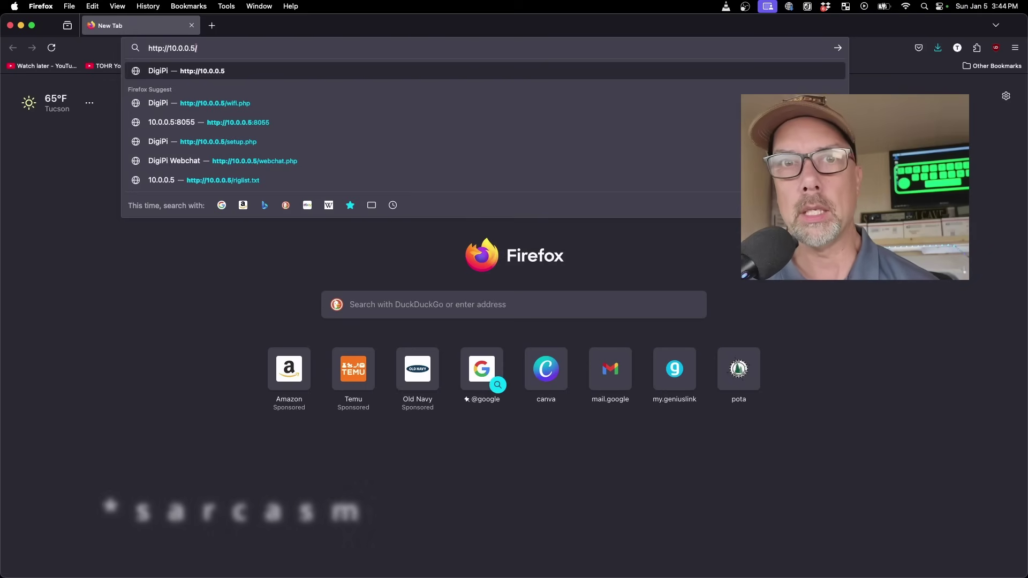
key("Return")
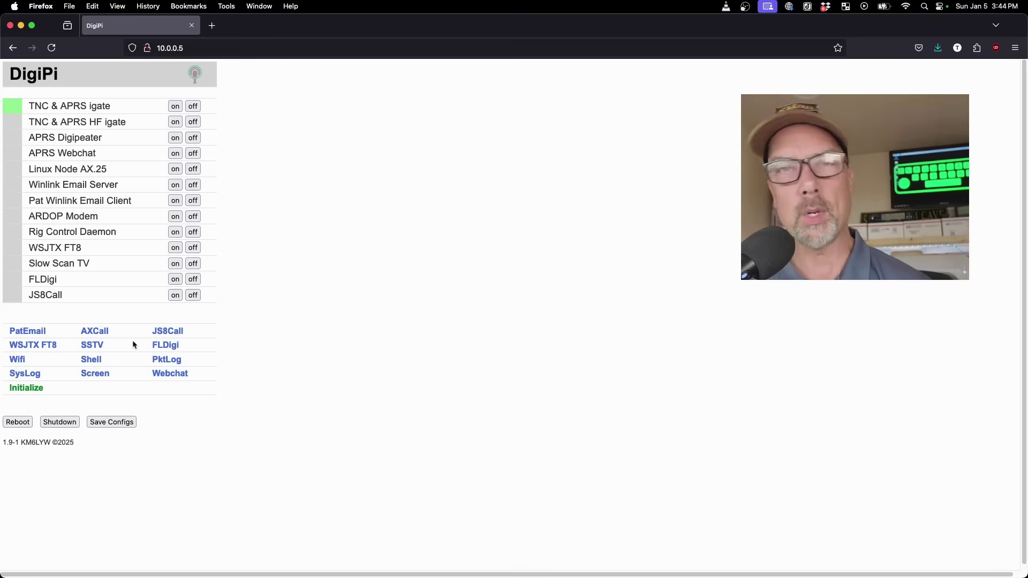
Autofill and submit the LivingMobile Wi-Fi name and password, then reboot the DigiPi
left_click(17, 360)
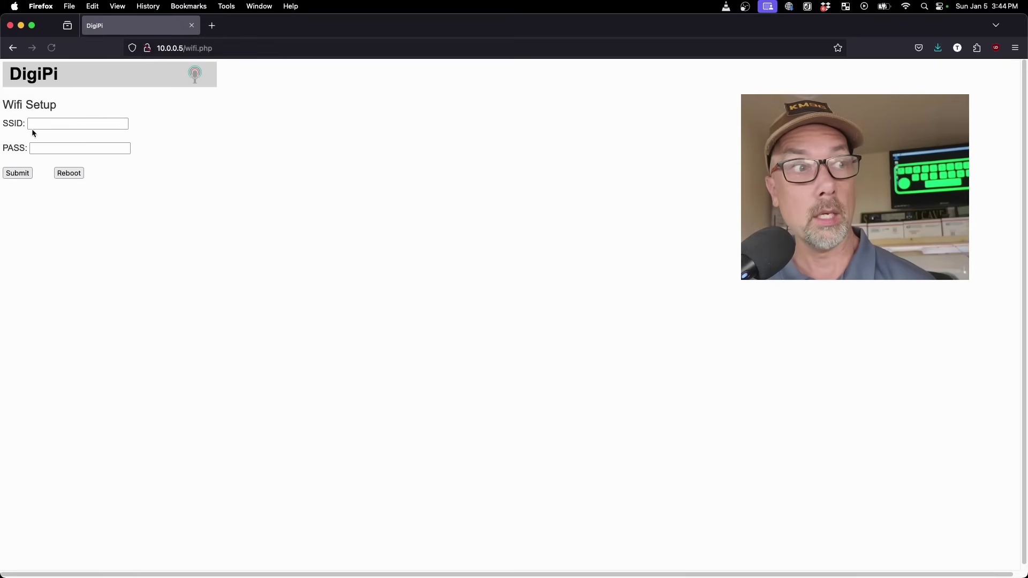
left_click(49, 124)
left_click(44, 134)
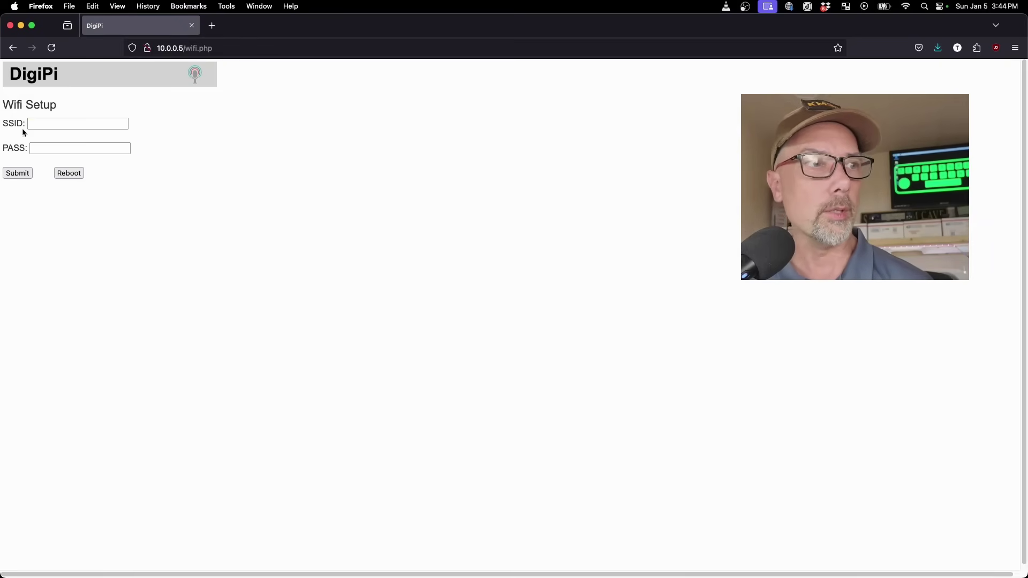
left_click(15, 174)
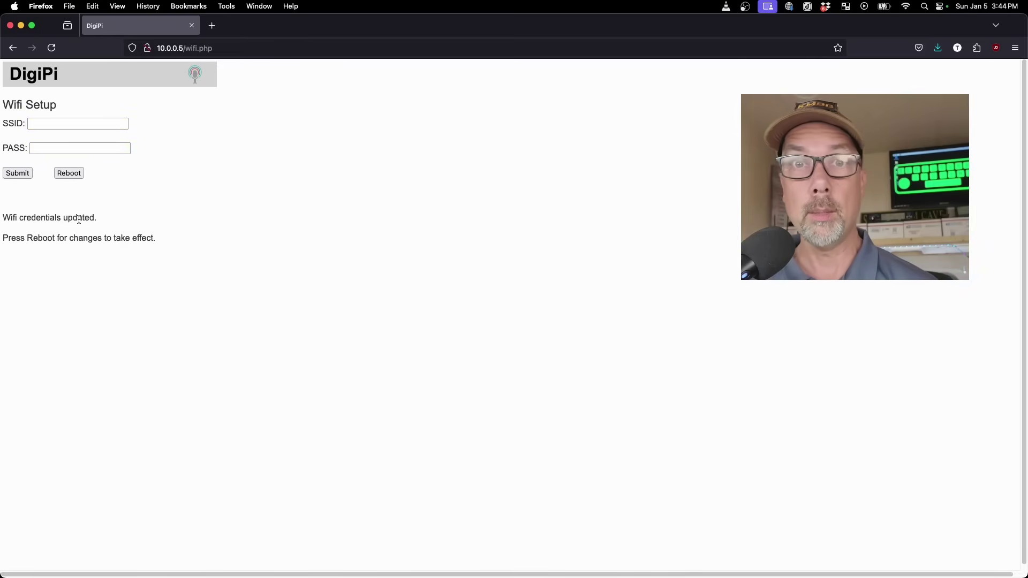
left_click(73, 177)
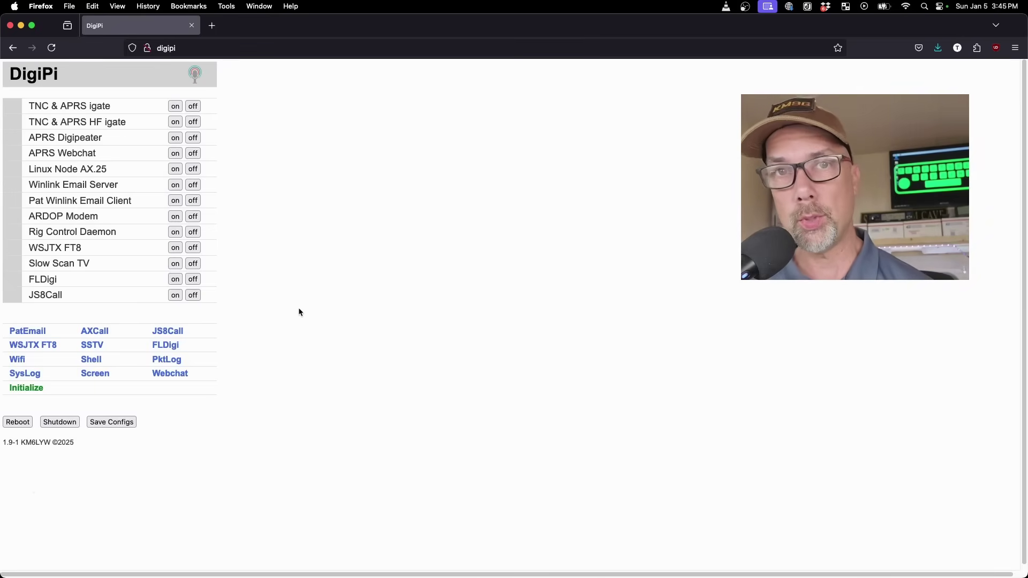
On the Initialization form, enter the station callsign and a Winlink password, reaching APRS Password
left_click(21, 391)
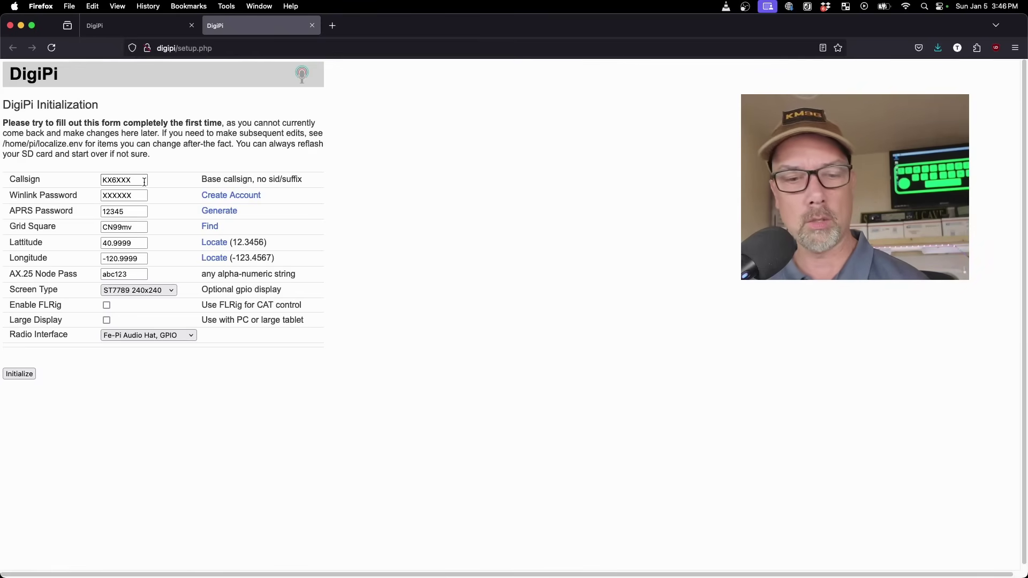
double_click(144, 182)
type("KT0ADS")
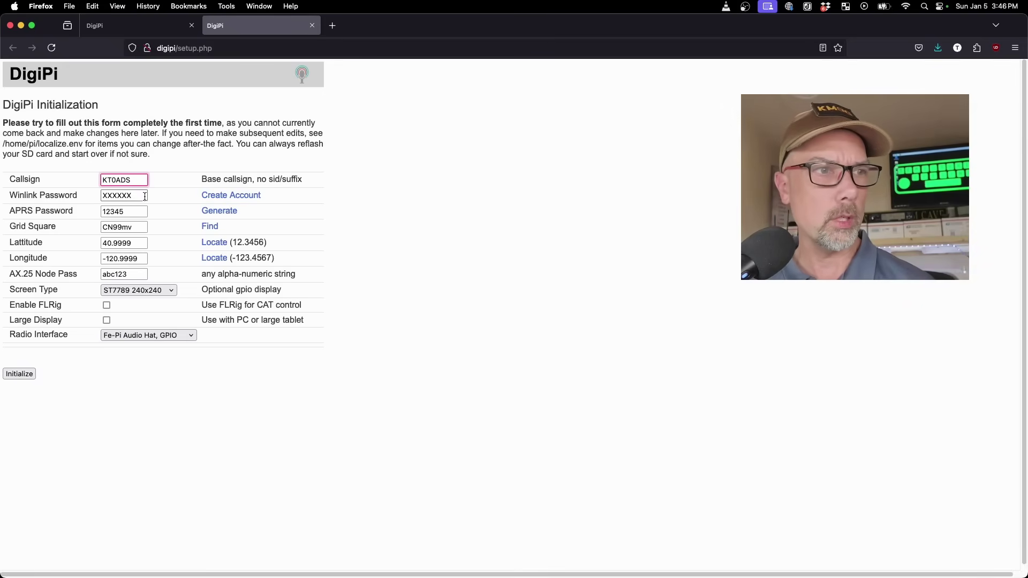
key("Tab")
type("asdfasdf")
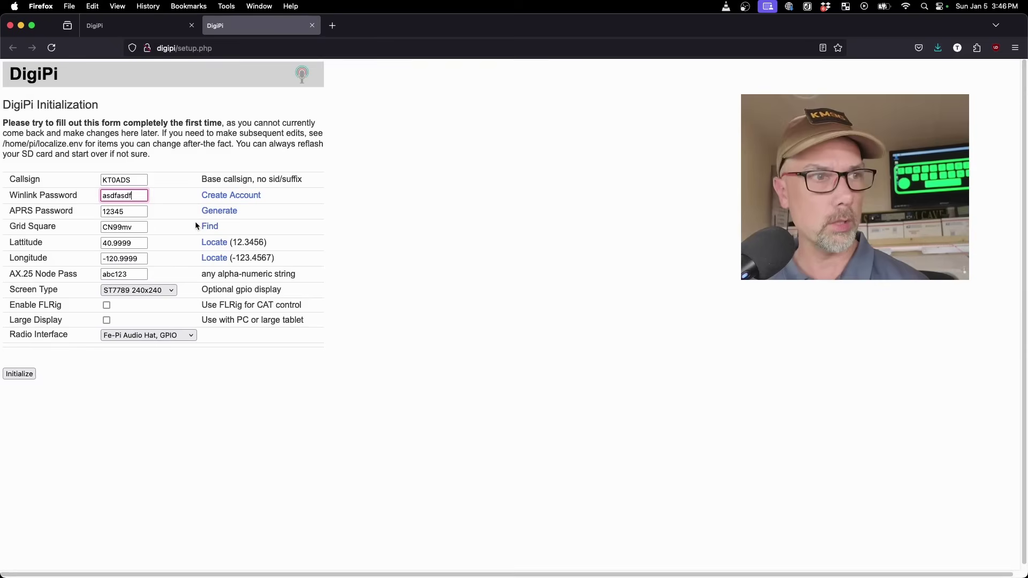
key("Tab")
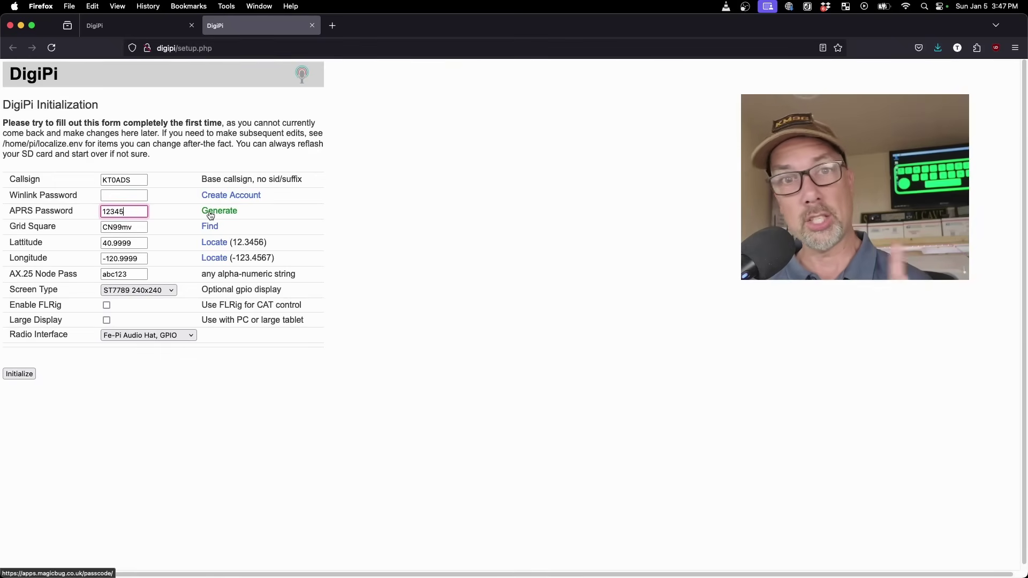
Generate the APRS passcode for the station's callsign and select it for copying
left_click(210, 212)
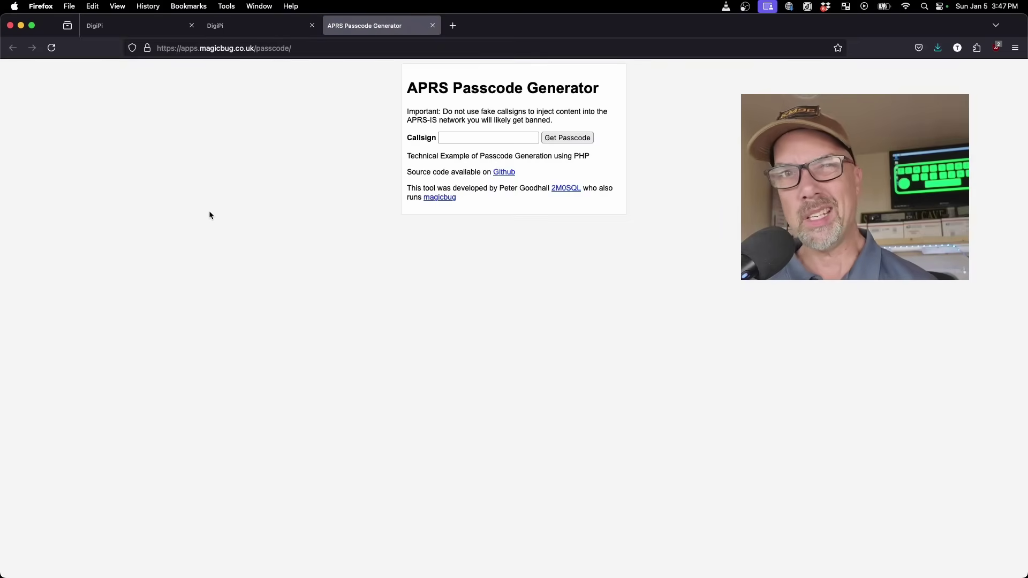
left_click(453, 141)
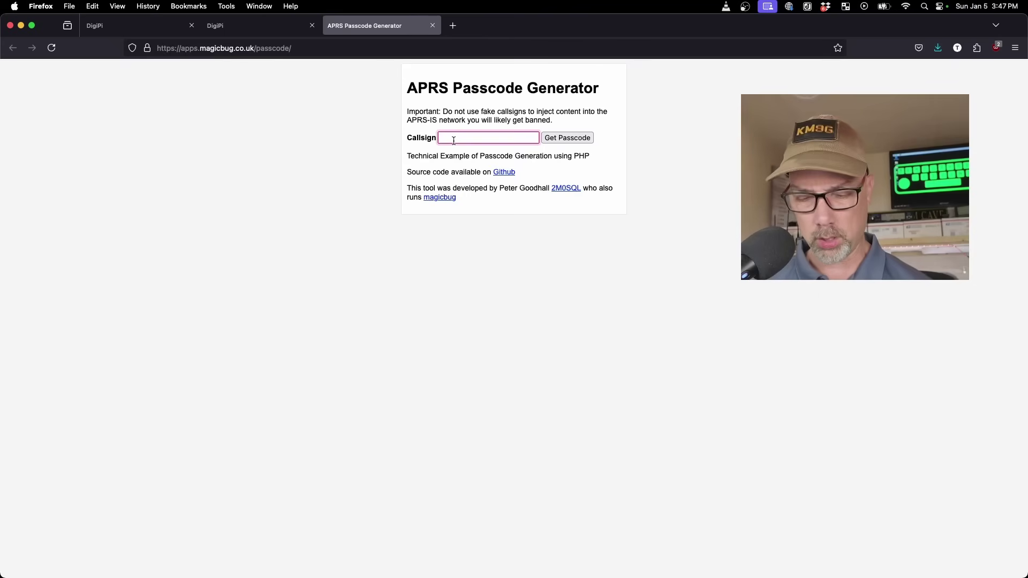
type("KT0ADS")
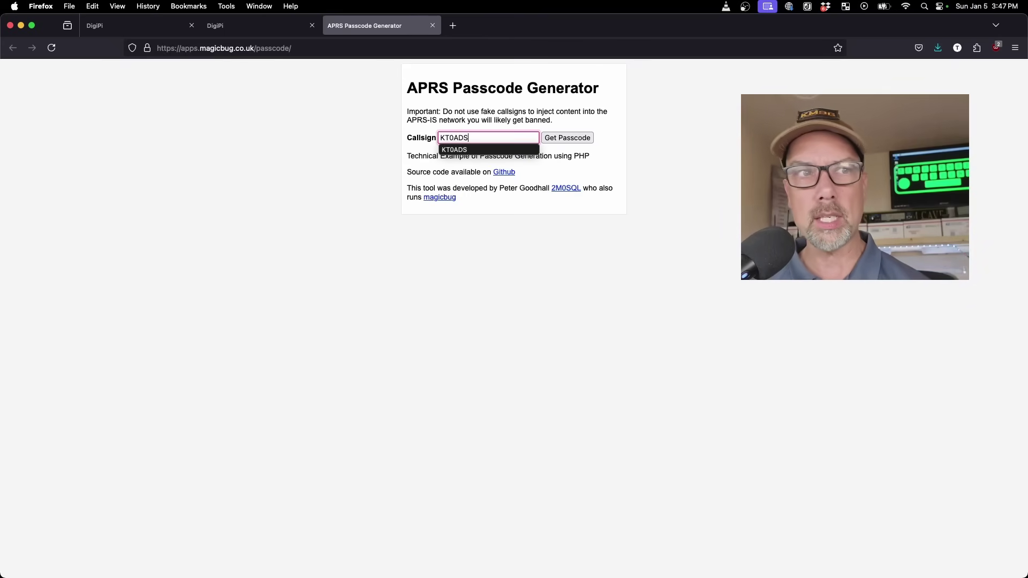
key("Return")
left_click_drag(526, 115, 497, 115)
key("super+c")
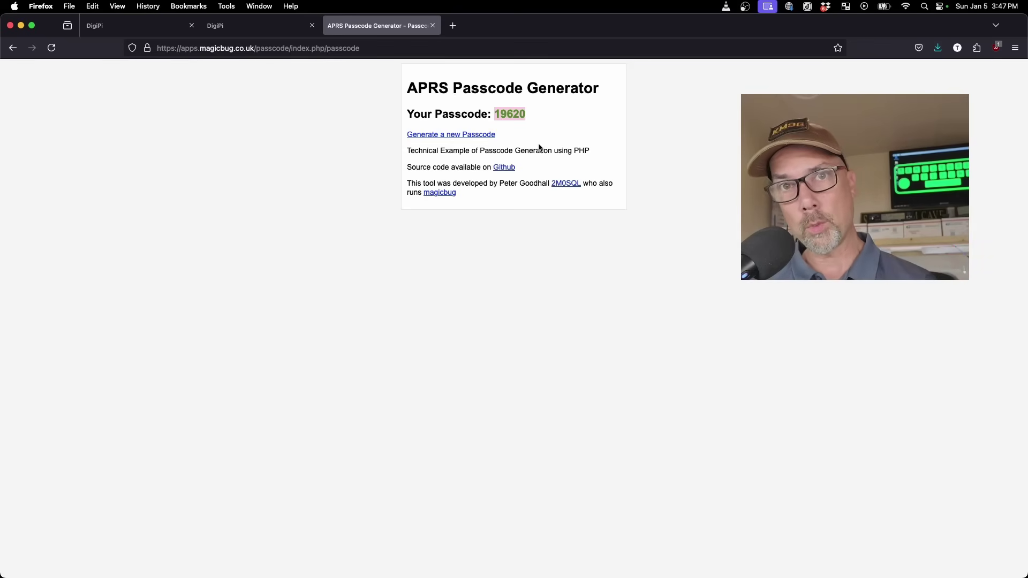
Close the generator tab and paste the passcode into the DigiPi APRS Password field
key("super+w")
left_click(102, 209)
key("super+v")
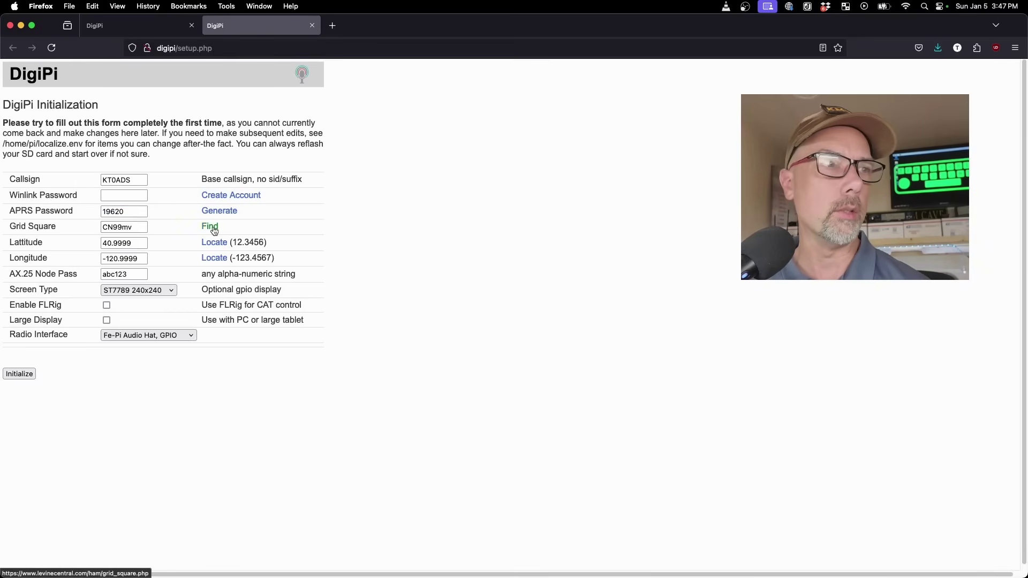
Look up Benson, AZ in the grid square locator and copy the resulting DM41ux
left_click(215, 231)
left_click(488, 123)
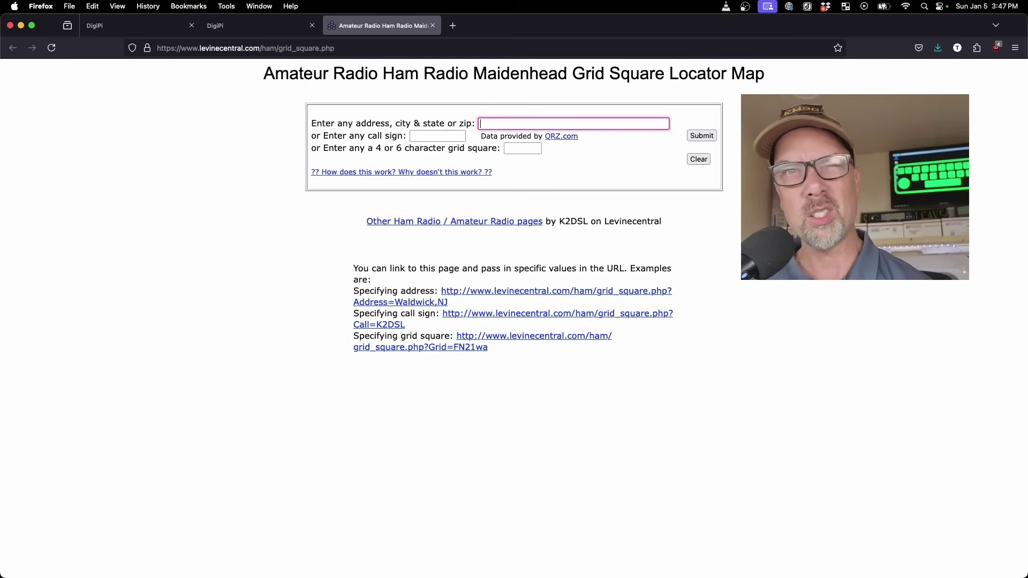
type("Benson, AZ")
key("Return")
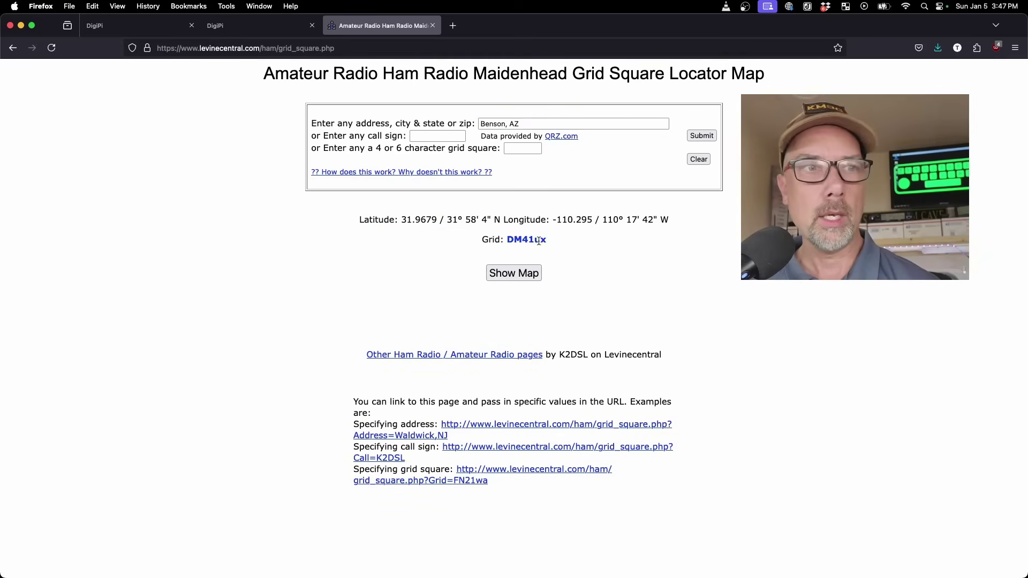
left_click_drag(546, 241, 507, 240)
key("super+c")
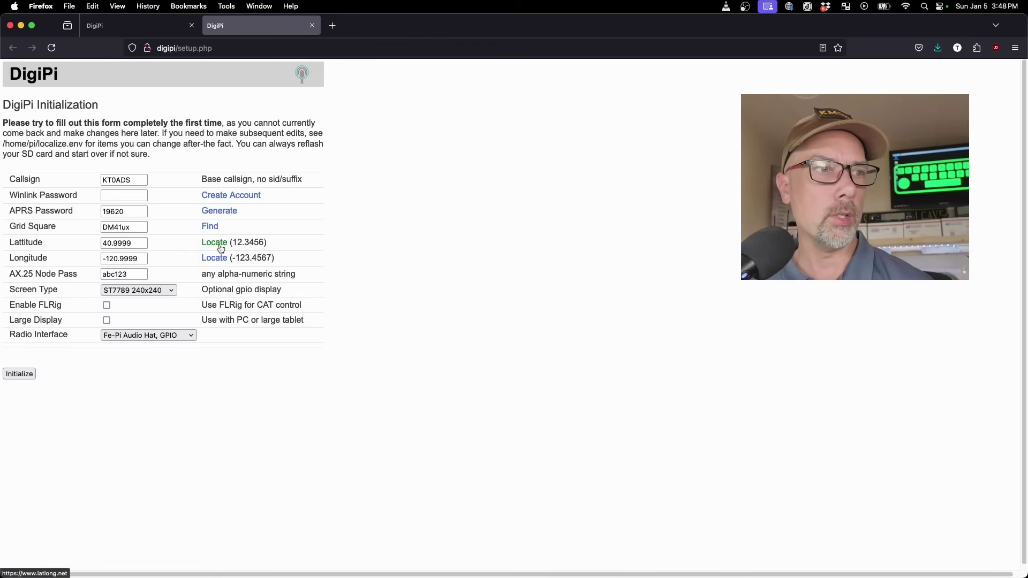
Look up Benson, AZ on LatLong.net and find its latitude, 31.967861
left_click(214, 243)
type("Benson")
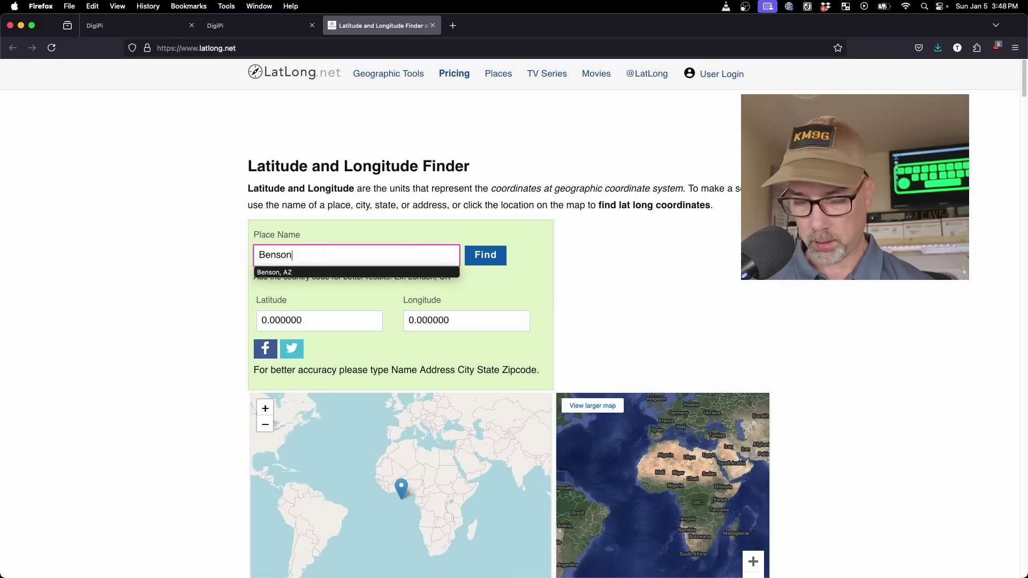
key("Down")
key("Return")
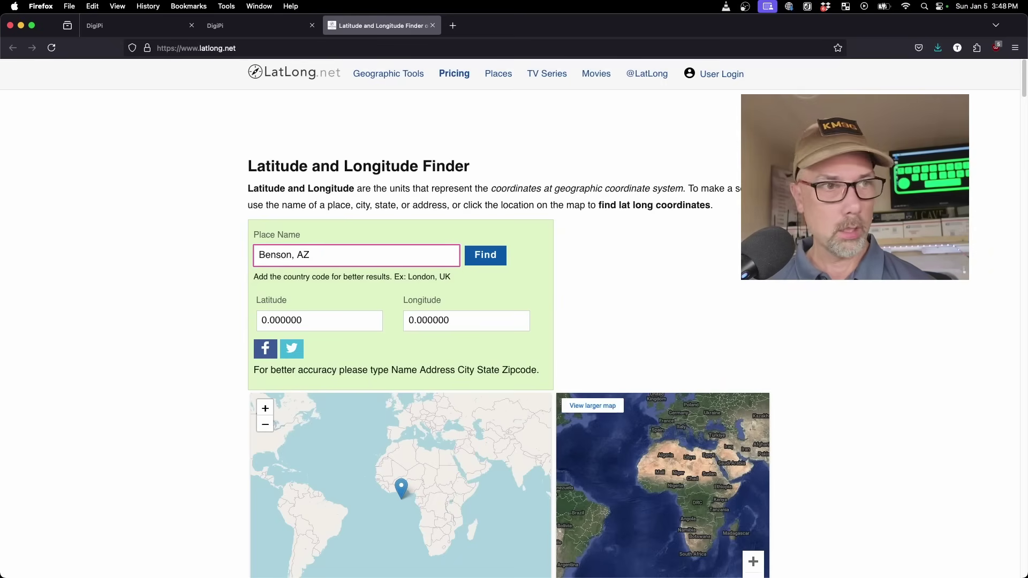
left_click_drag(328, 321, 232, 319)
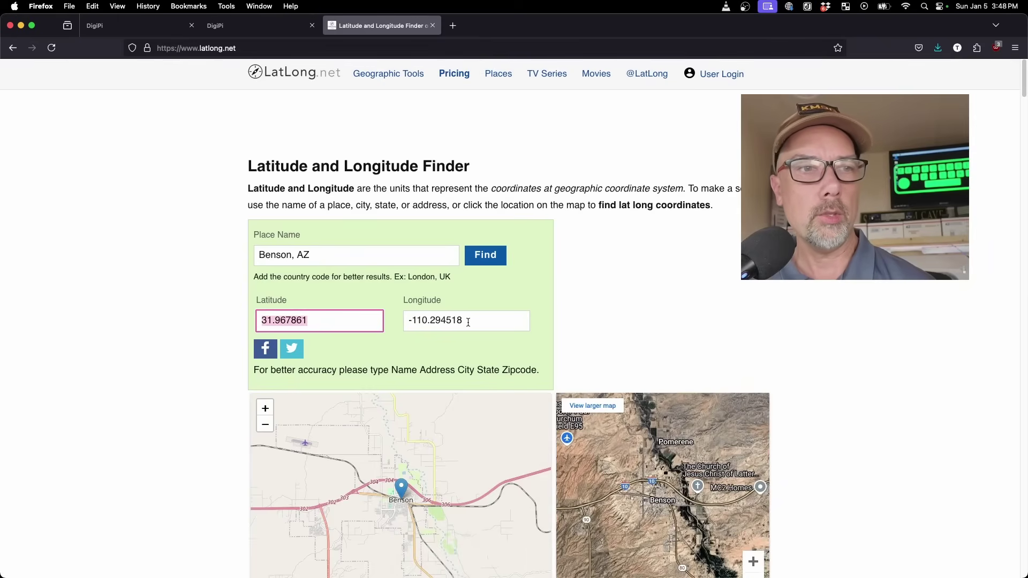
Copy longitude -110.294518 into the DigiPi form's Longitude field, then move to AX.25 Node Pass
left_click(490, 319)
left_click_drag(490, 320, 384, 322)
key("super+c")
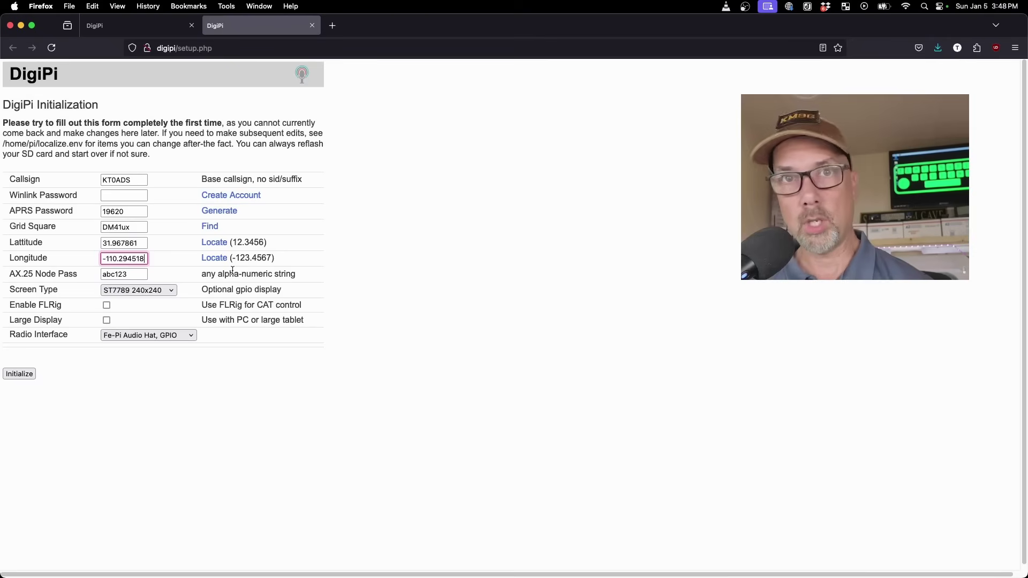
key("super+w")
key("super+v")
key("Tab")
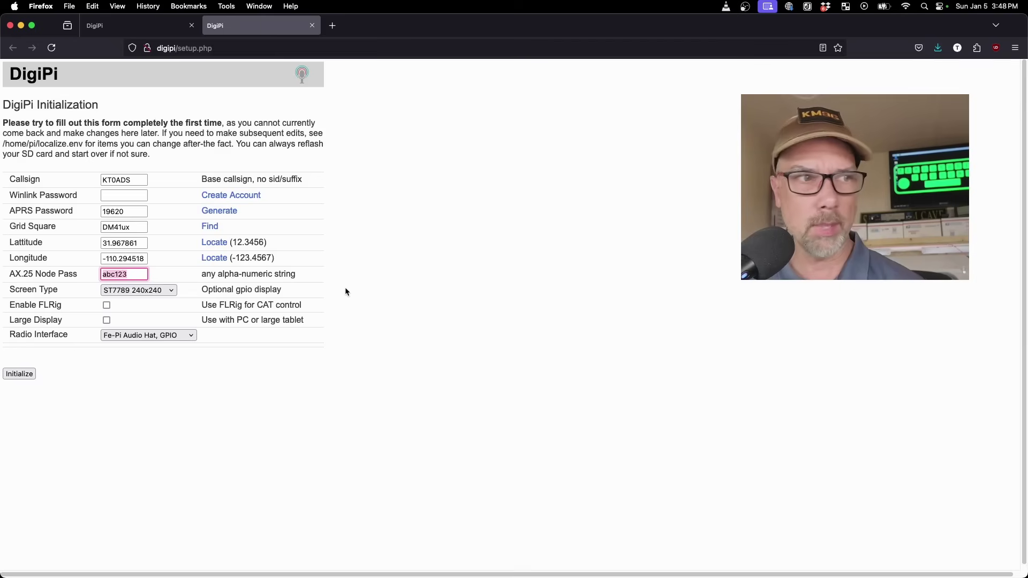
Keep ST7789 240x240 selected as the DigiPi screen type for initialization
left_click(362, 284)
left_click(171, 292)
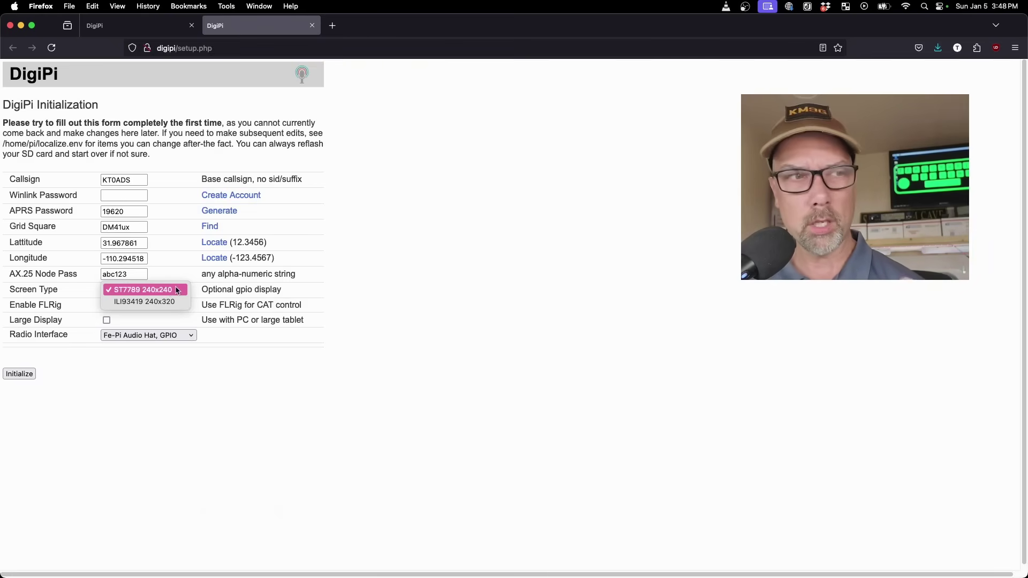
left_click(177, 291)
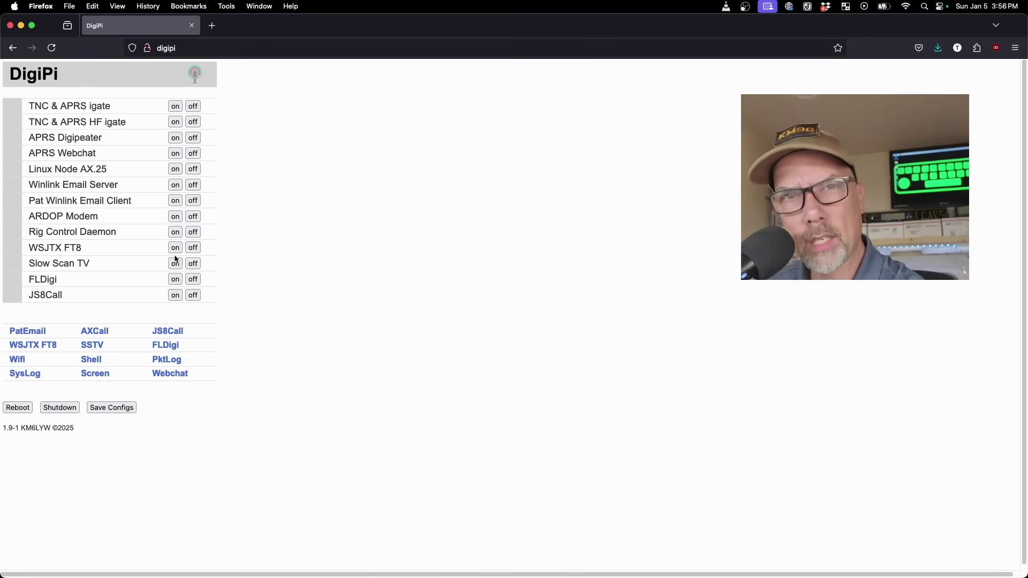
Turn off TNC & APRS igate, turn on Winlink Email Server, and open the packet log in a new tab
left_click(176, 260)
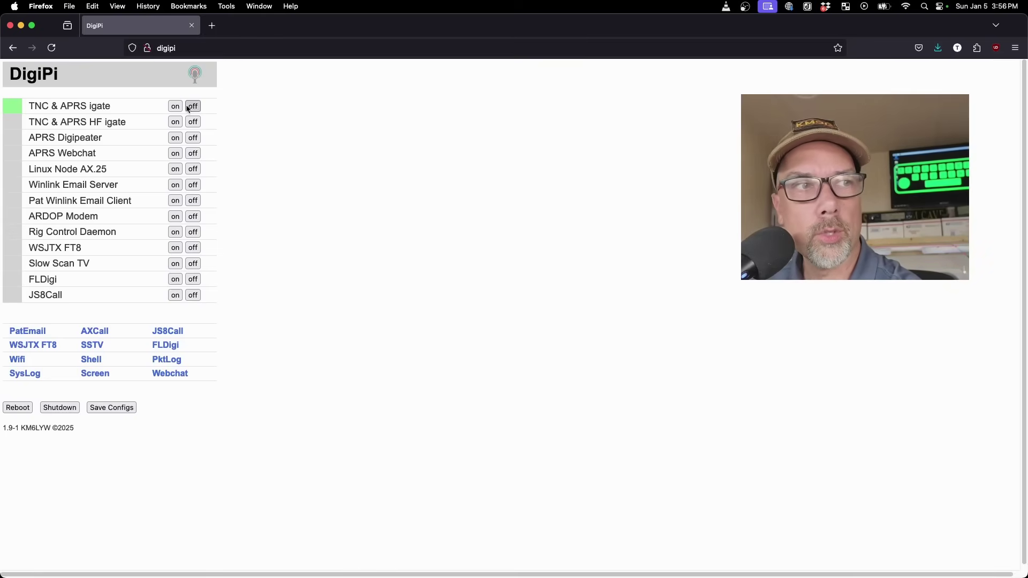
left_click(40, 79)
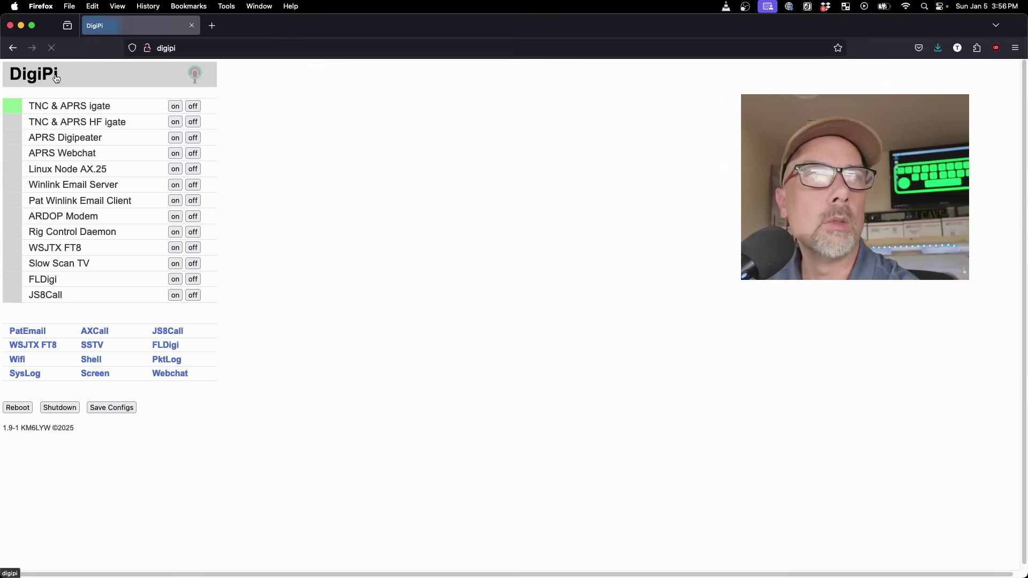
left_click(192, 106)
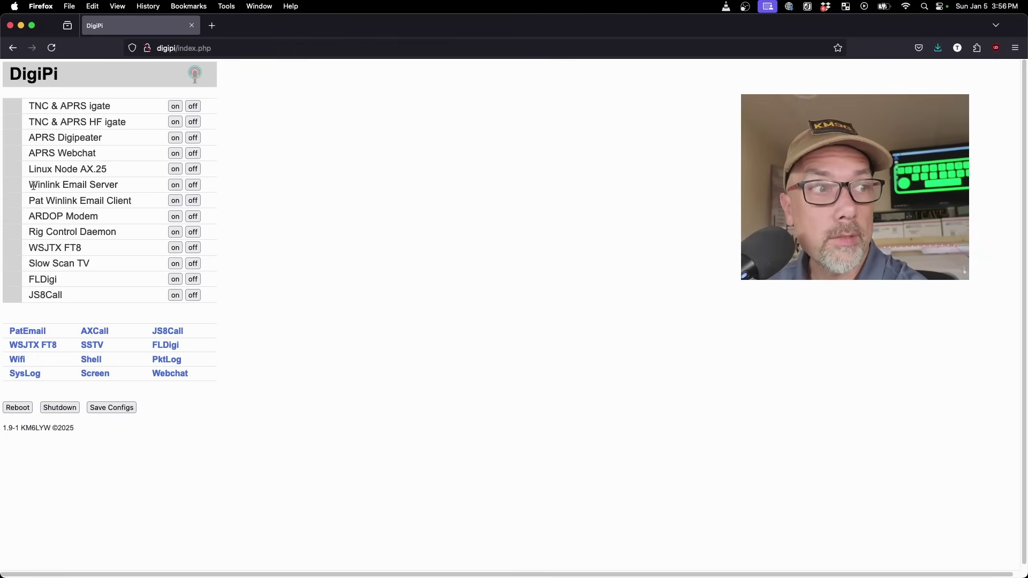
left_click_drag(28, 186, 117, 186)
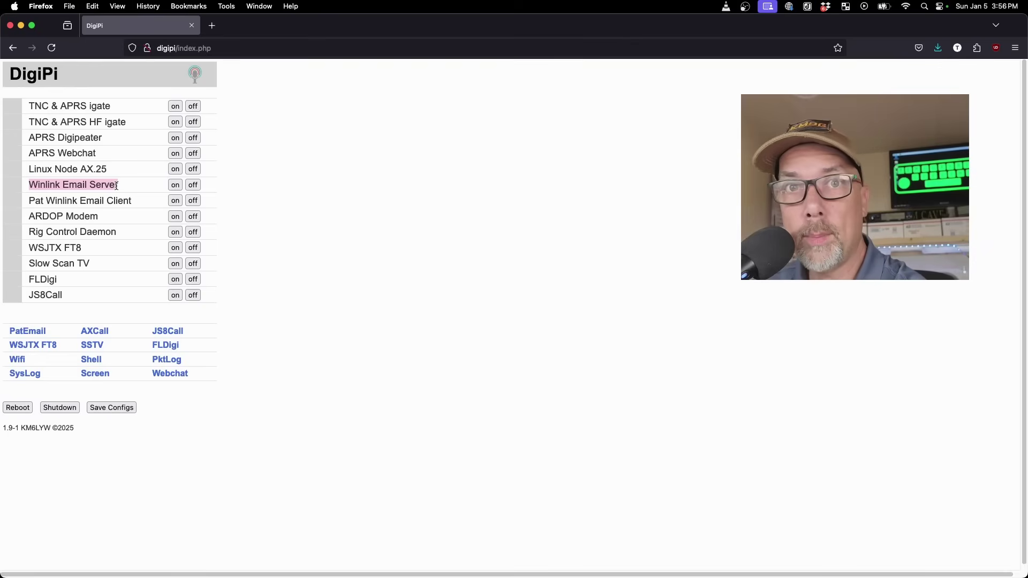
left_click(174, 185)
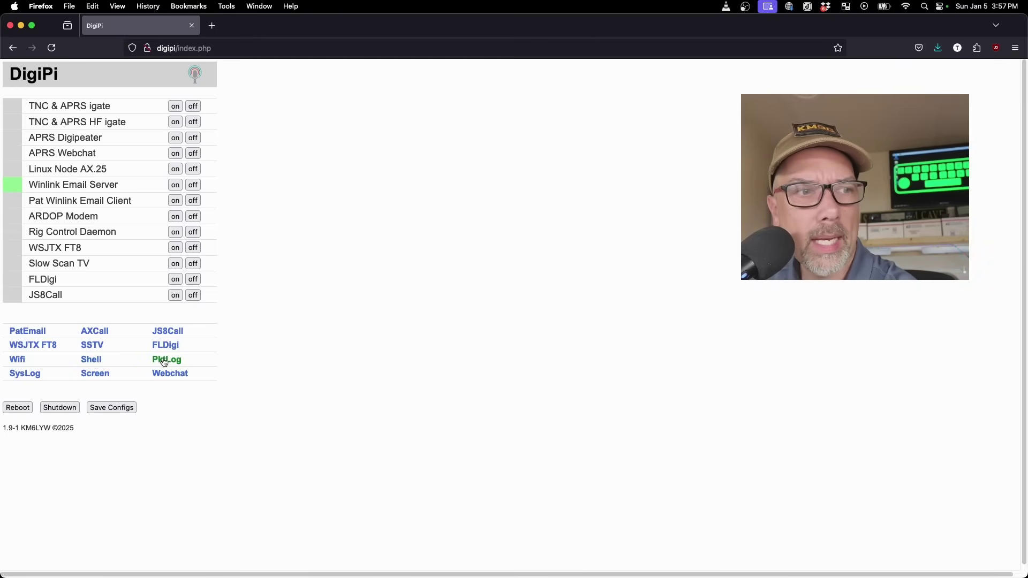
left_click(166, 360)
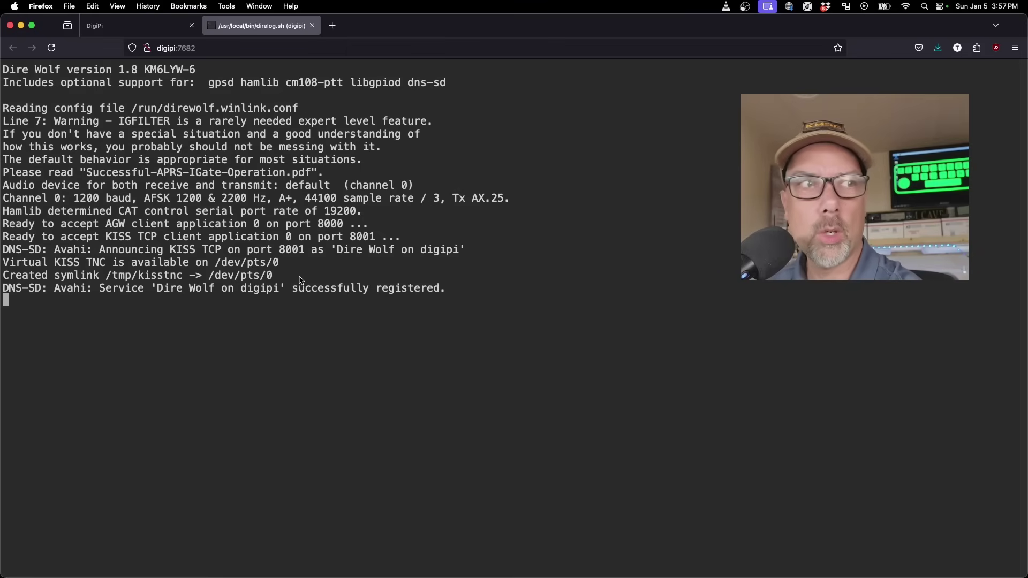
Reload the DigiPi control page, then return to the packet log showing the Winlink gateway beacon
left_click(136, 26)
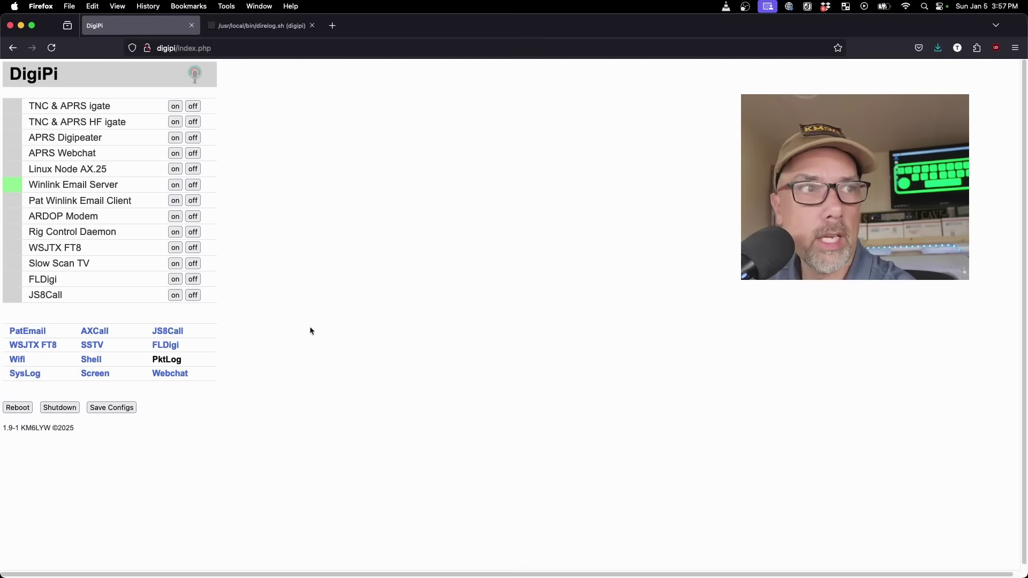
left_click(36, 76)
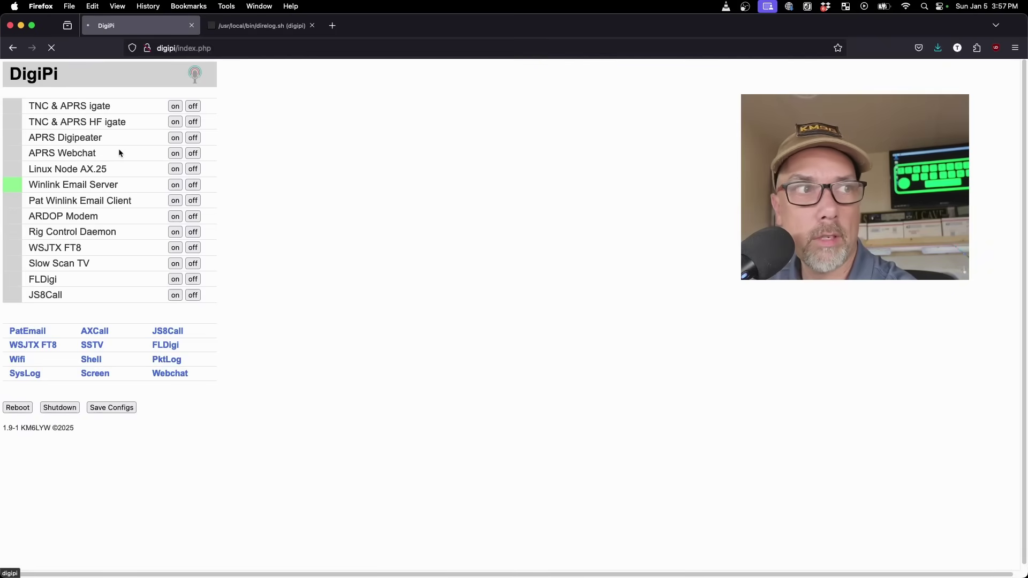
left_click(83, 185)
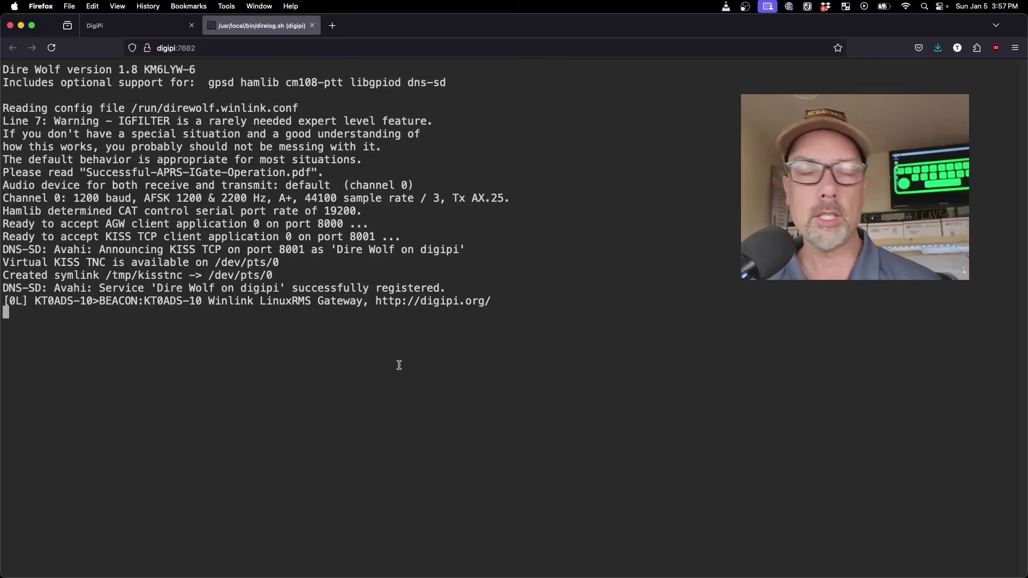
Highlight the gateway beacon line in the packet log while waiting for a station to connect
triple_click(492, 301)
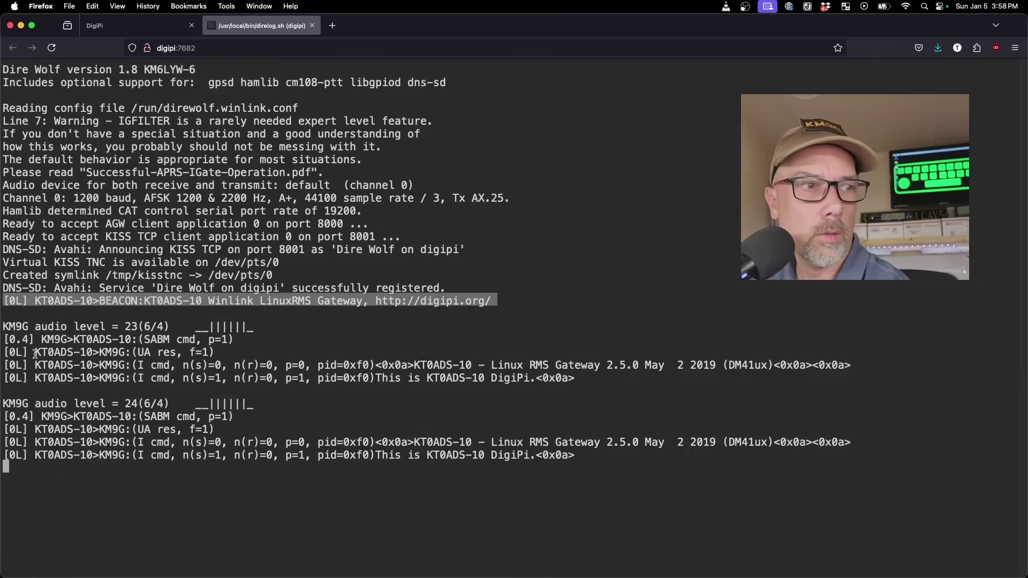
Highlight the incoming connect request, acknowledgement and Linux RMS Gateway greeting lines in the packet log
left_click_drag(35, 340, 234, 339)
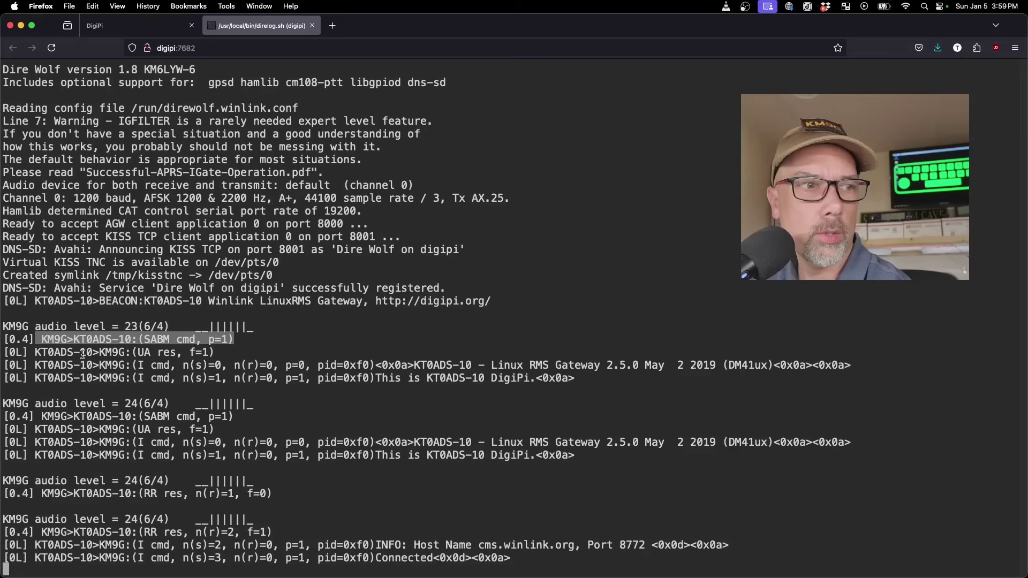
left_click_drag(36, 354, 626, 339)
left_click(322, 376)
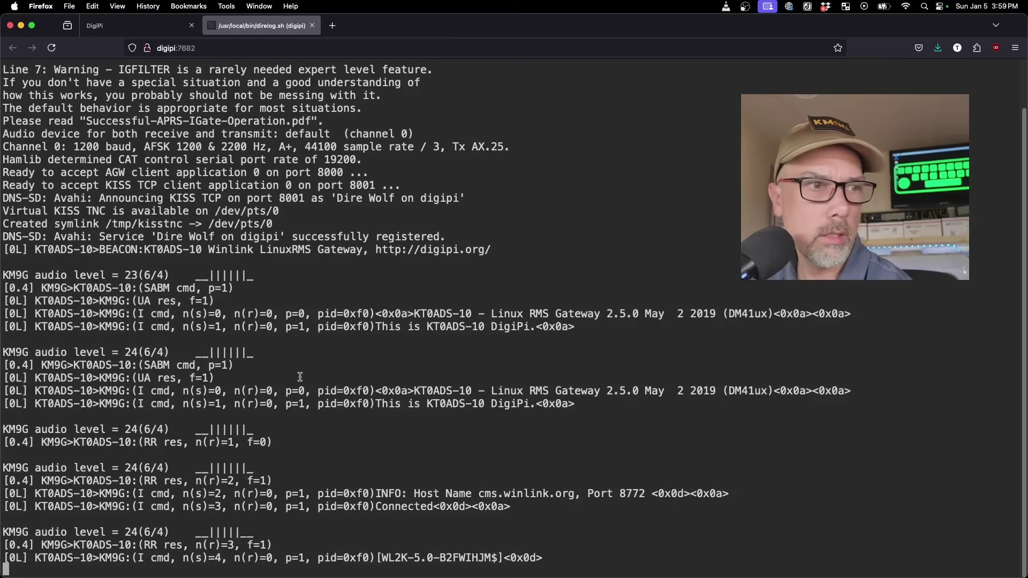
left_click_drag(36, 354, 264, 362)
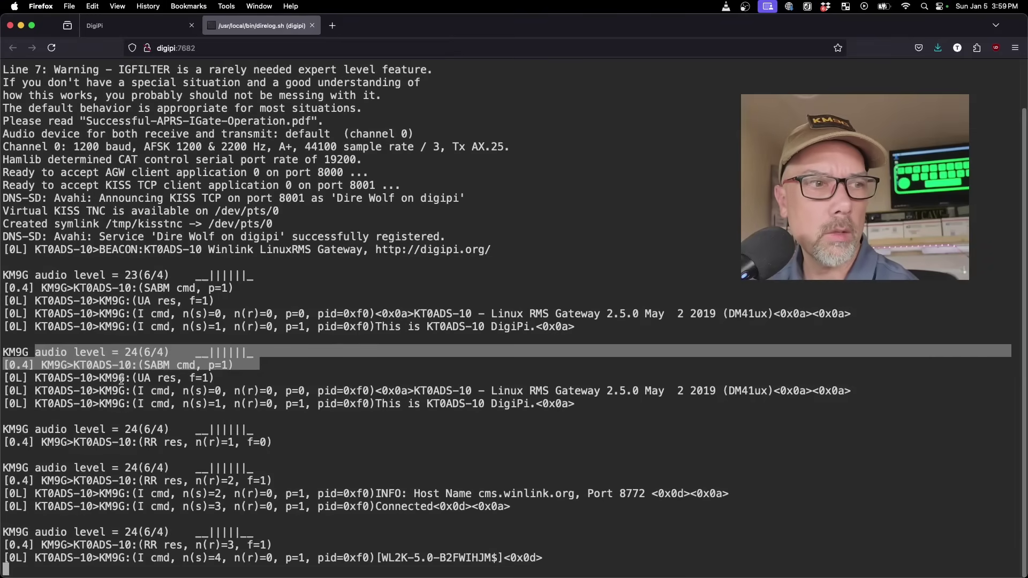
left_click_drag(116, 379, 684, 402)
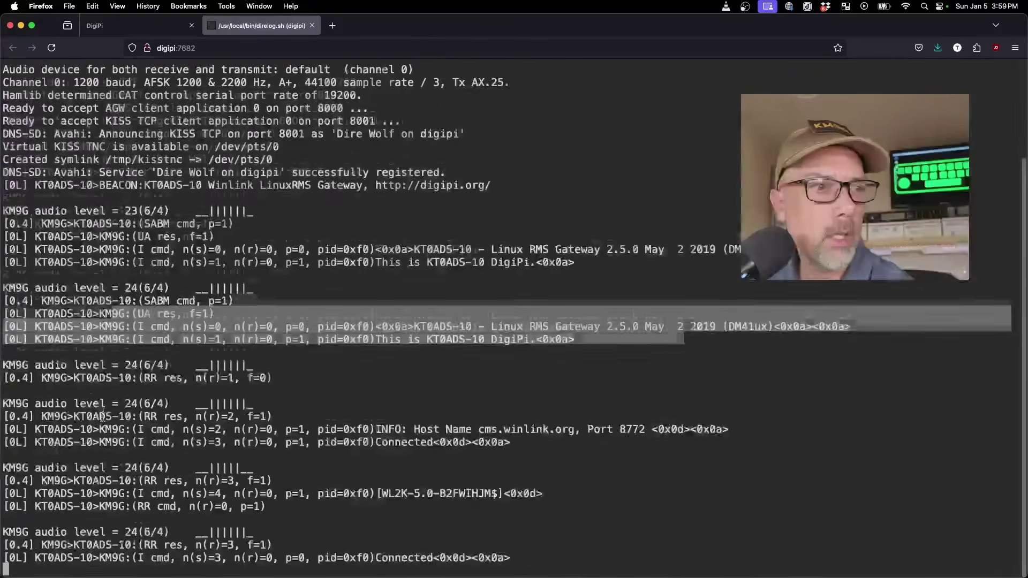
left_click_drag(98, 365, 231, 361)
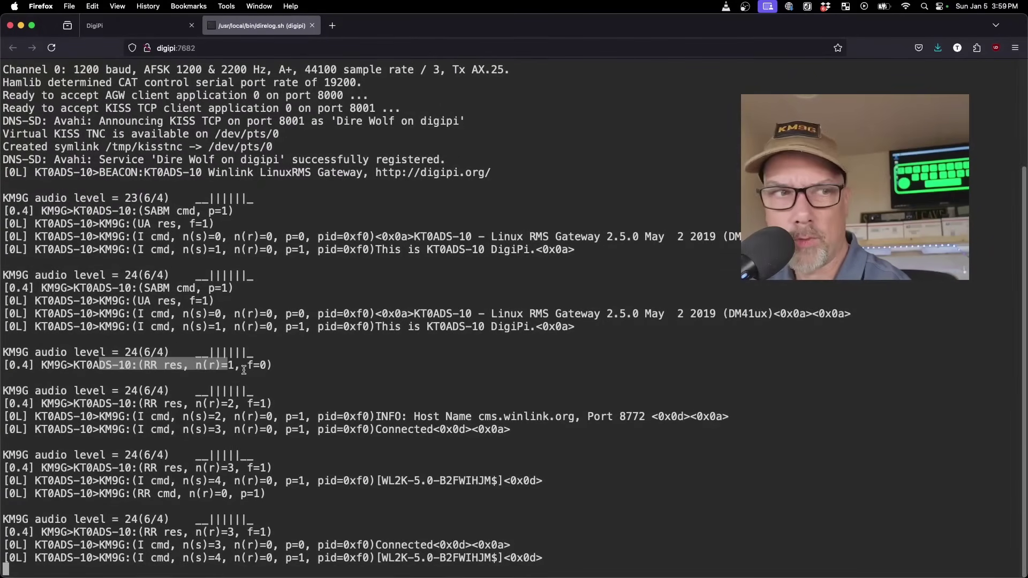
left_click(297, 363)
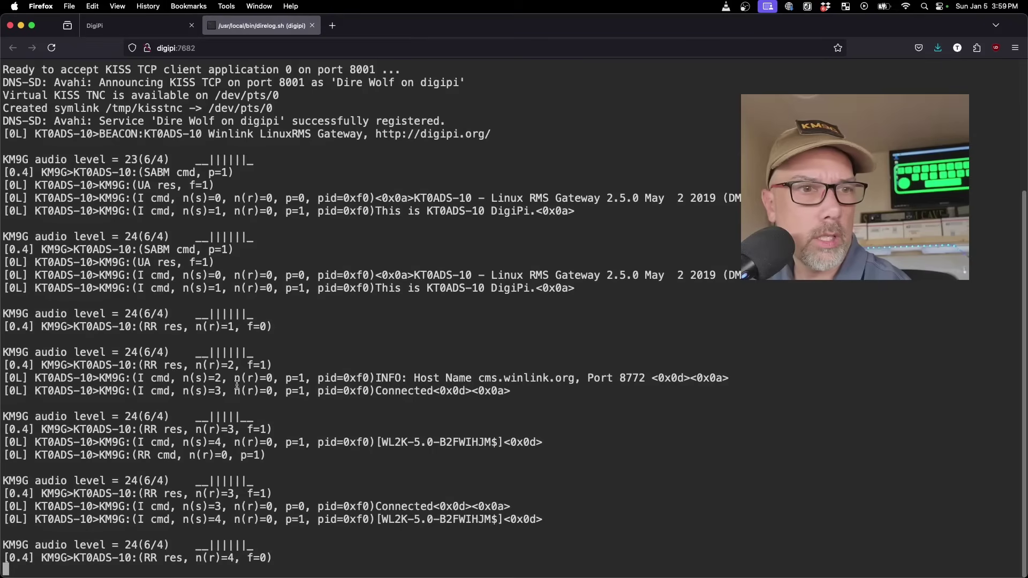
Highlight the gateway's connection to cms.winlink.org and the CMS handshake lines
left_click_drag(218, 350, 661, 384)
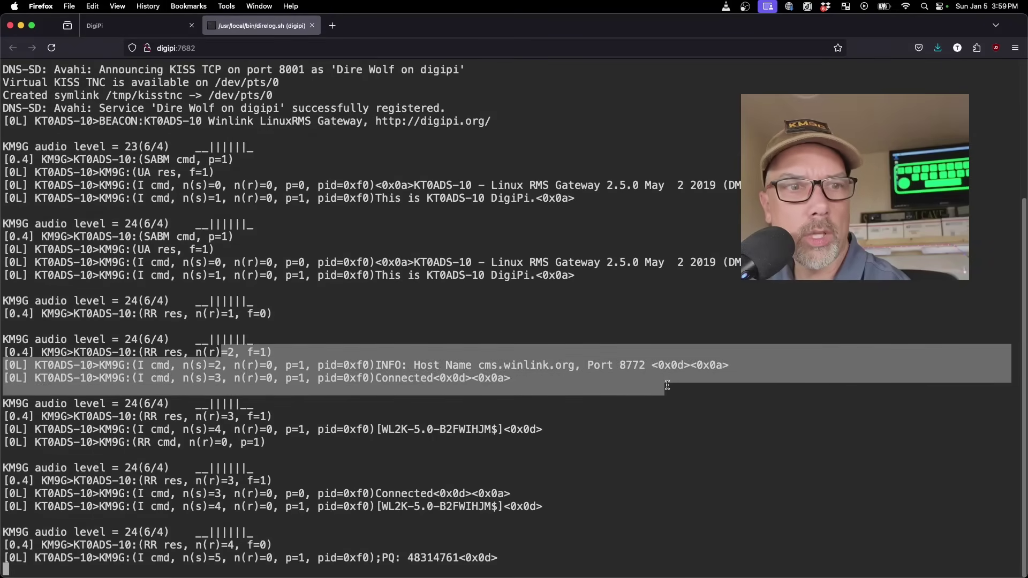
left_click(498, 375)
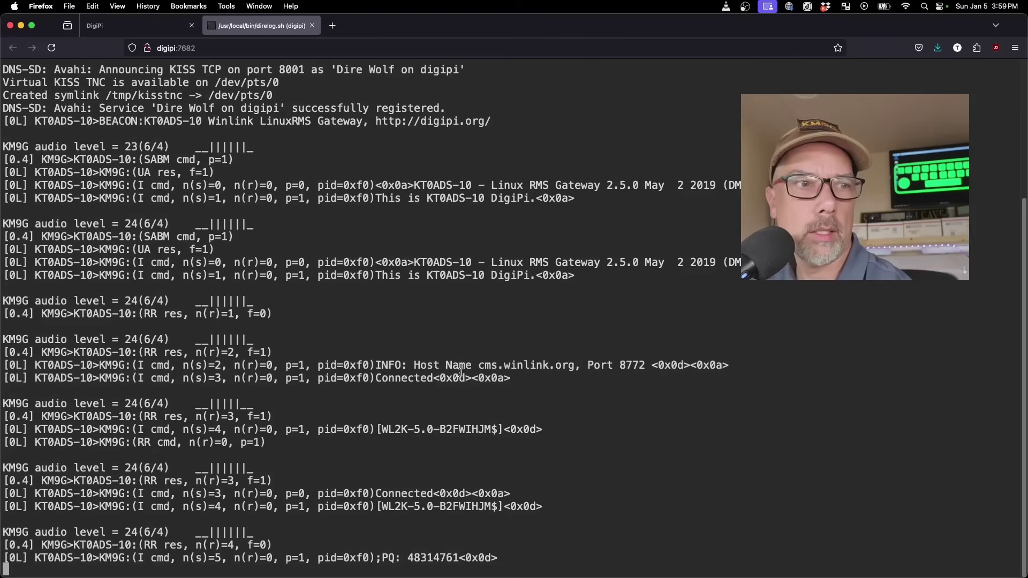
left_click_drag(40, 367, 89, 367)
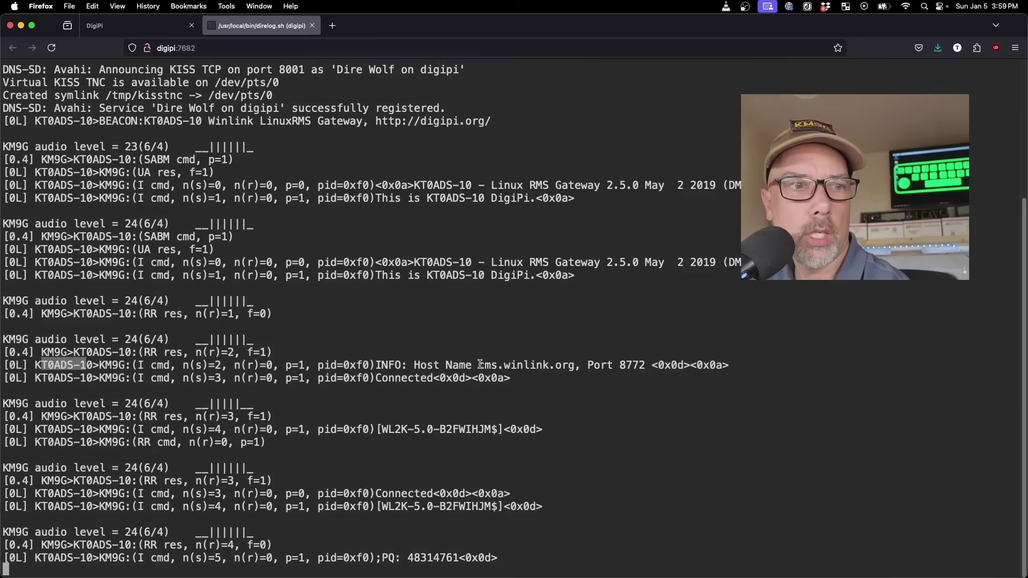
left_click_drag(478, 353, 582, 353)
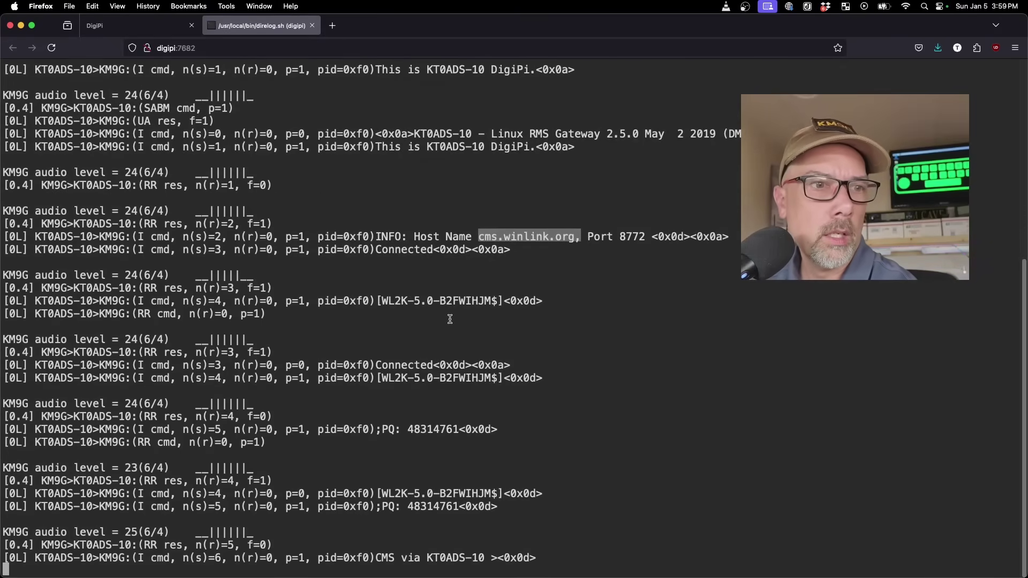
left_click_drag(323, 301, 582, 555)
Highlight the DISC line and the 58 bytes sent, 72 received transfer summary
left_click(566, 440)
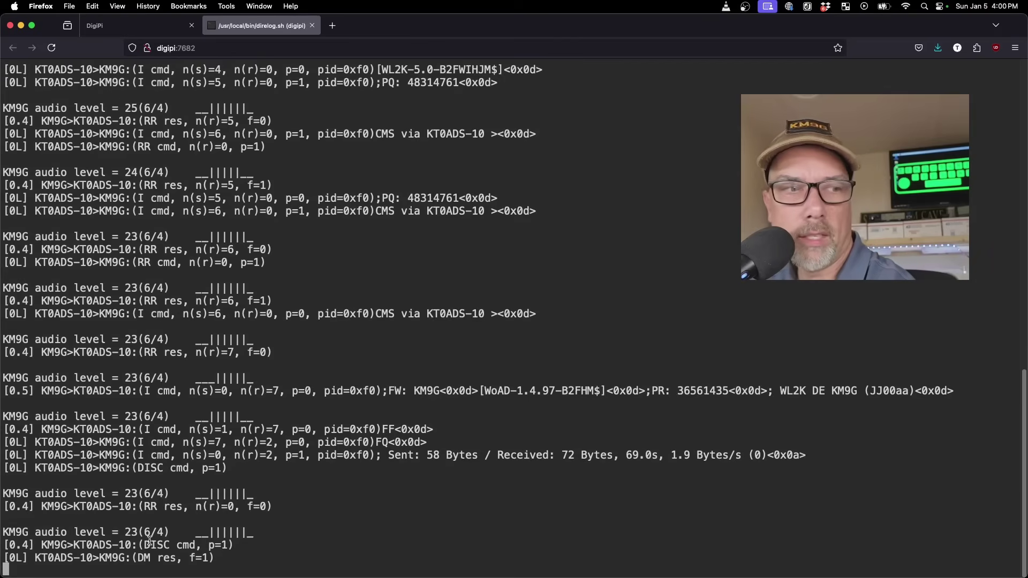
left_click_drag(143, 545, 170, 546)
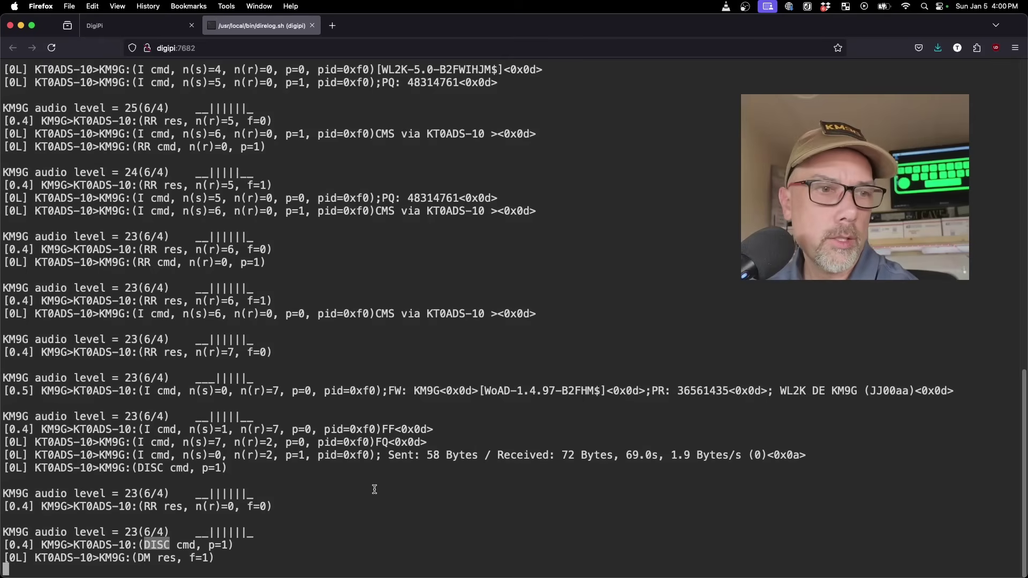
left_click(319, 513)
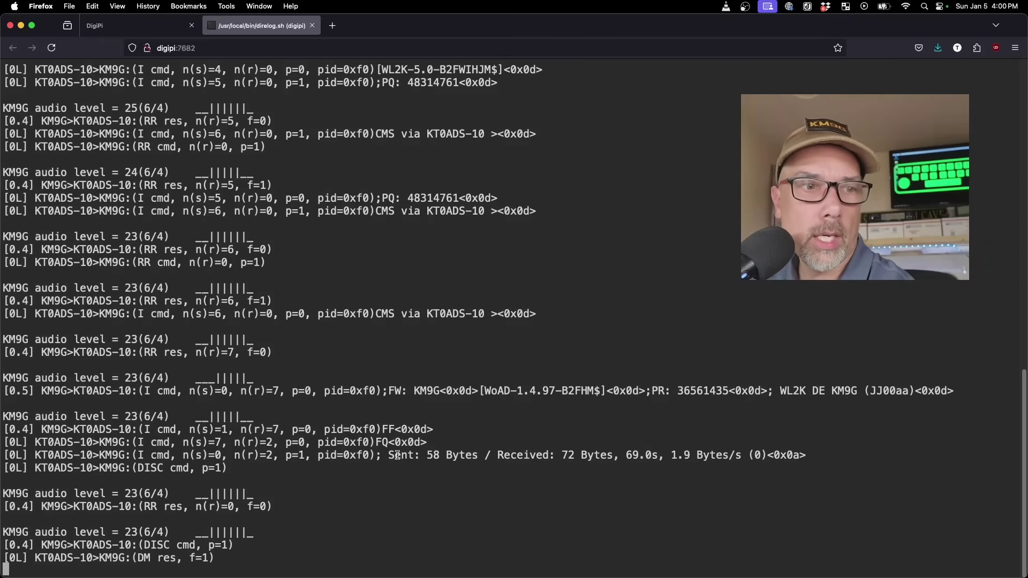
left_click_drag(389, 456, 573, 455)
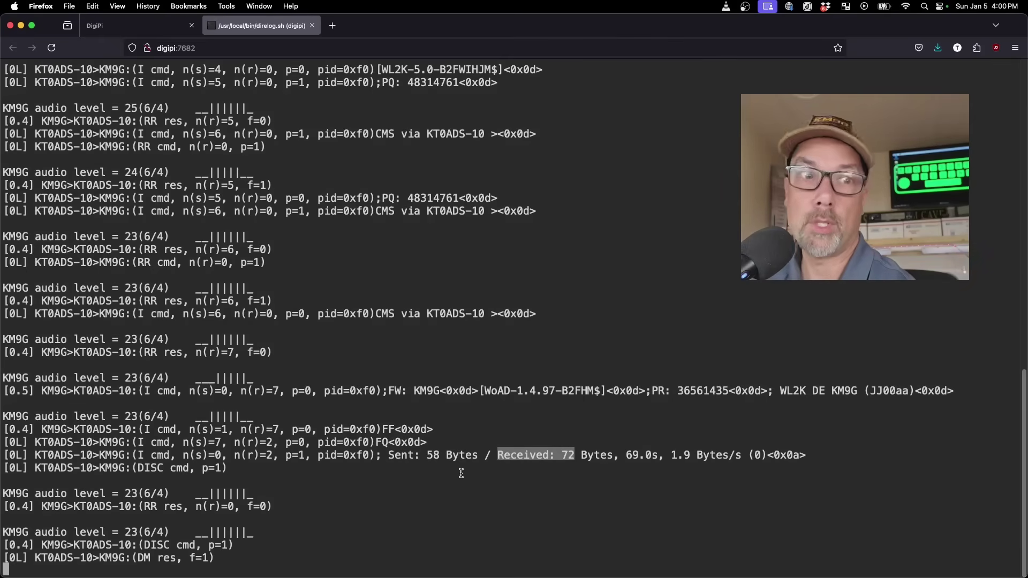
left_click_drag(427, 455, 690, 457)
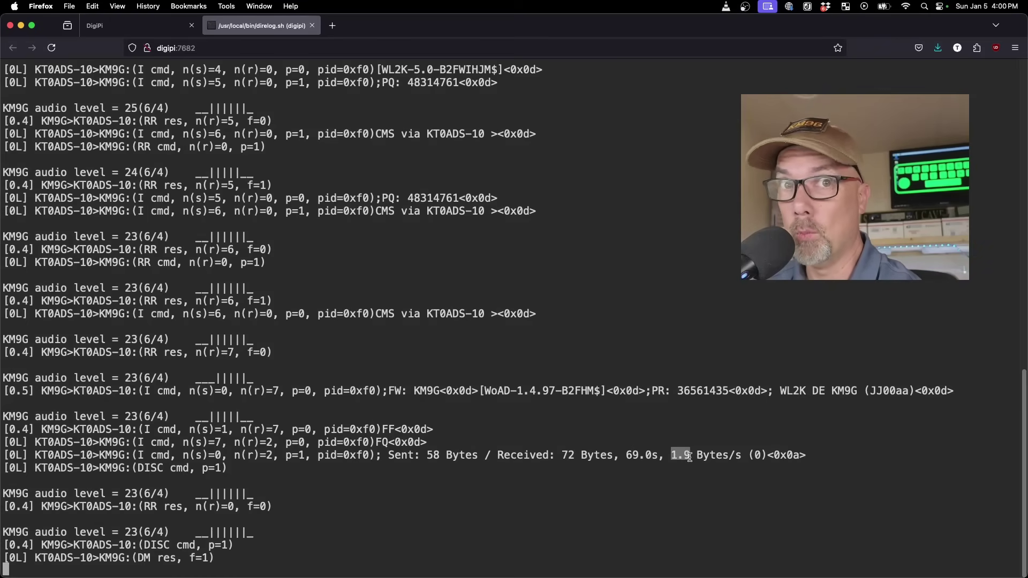